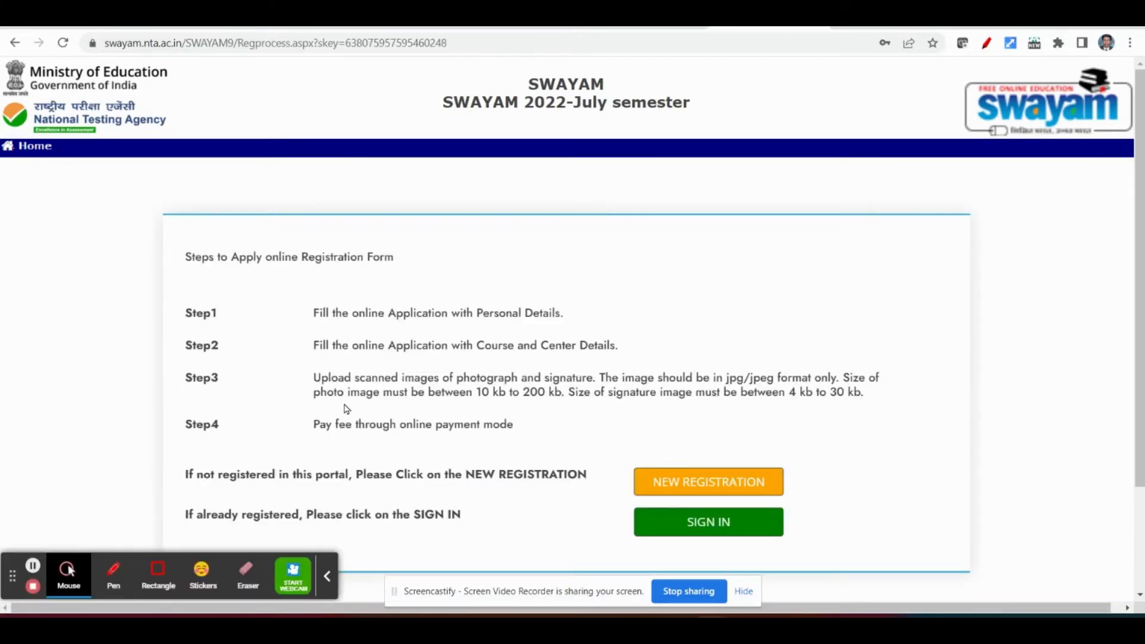
- Review the portal's application steps and examine the sample Registration Form on page 35 of the information bulletin PDF
{"action": "scroll", "coordinate": [366, 368], "scroll_direction": "down", "scroll_amount": 1}
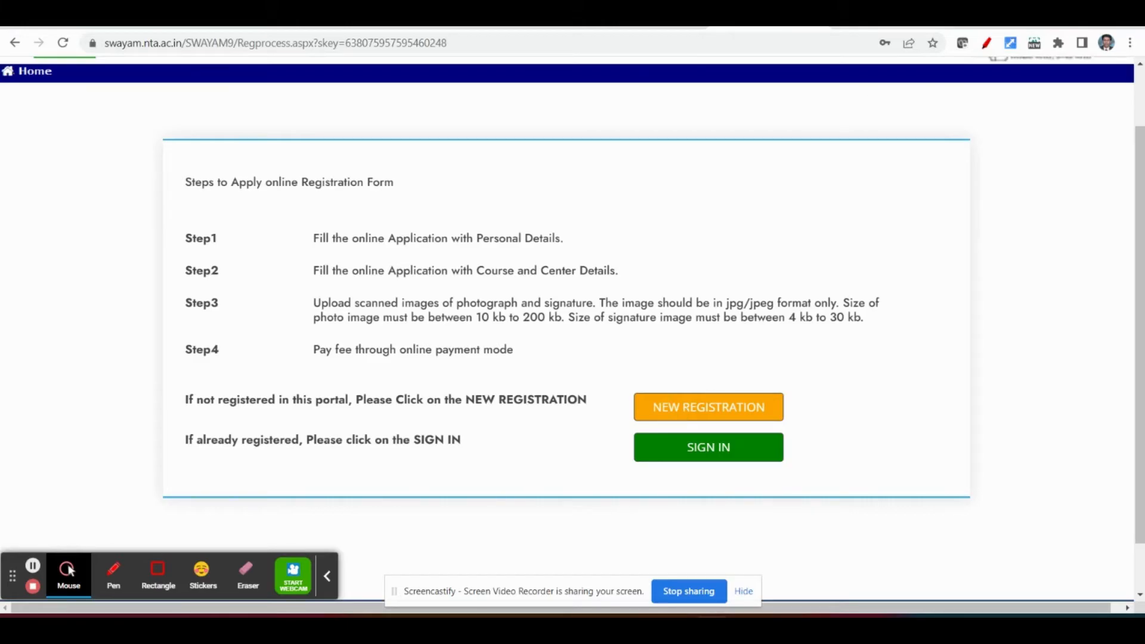
{"action": "left_click", "coordinate": [882, 18]}
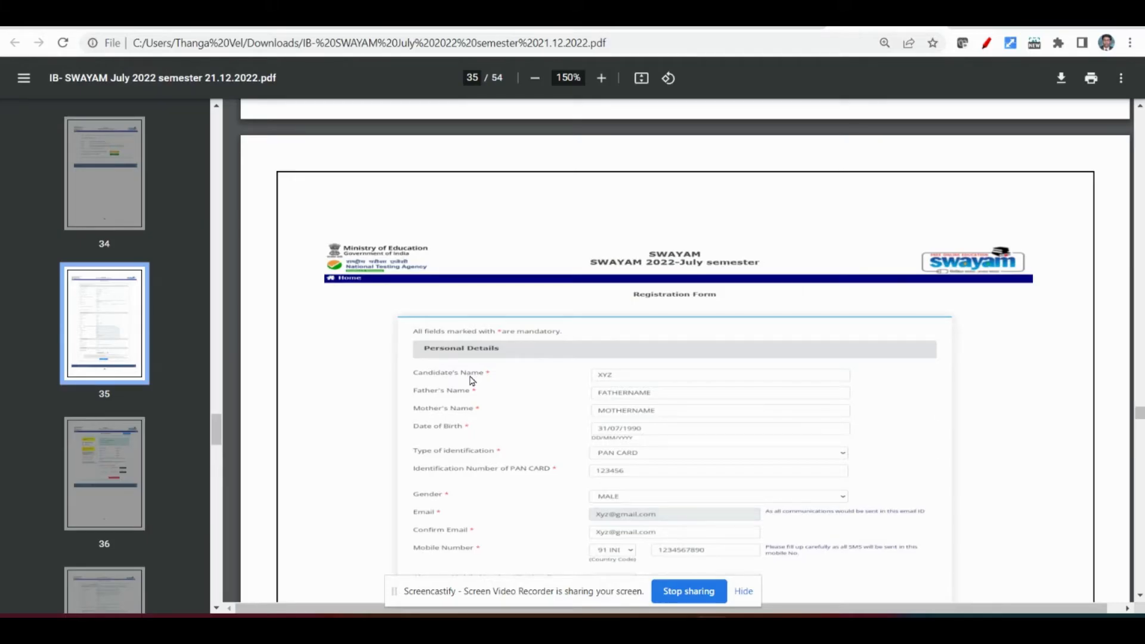
{"action": "scroll", "coordinate": [471, 380], "scroll_direction": "down", "scroll_amount": 1}
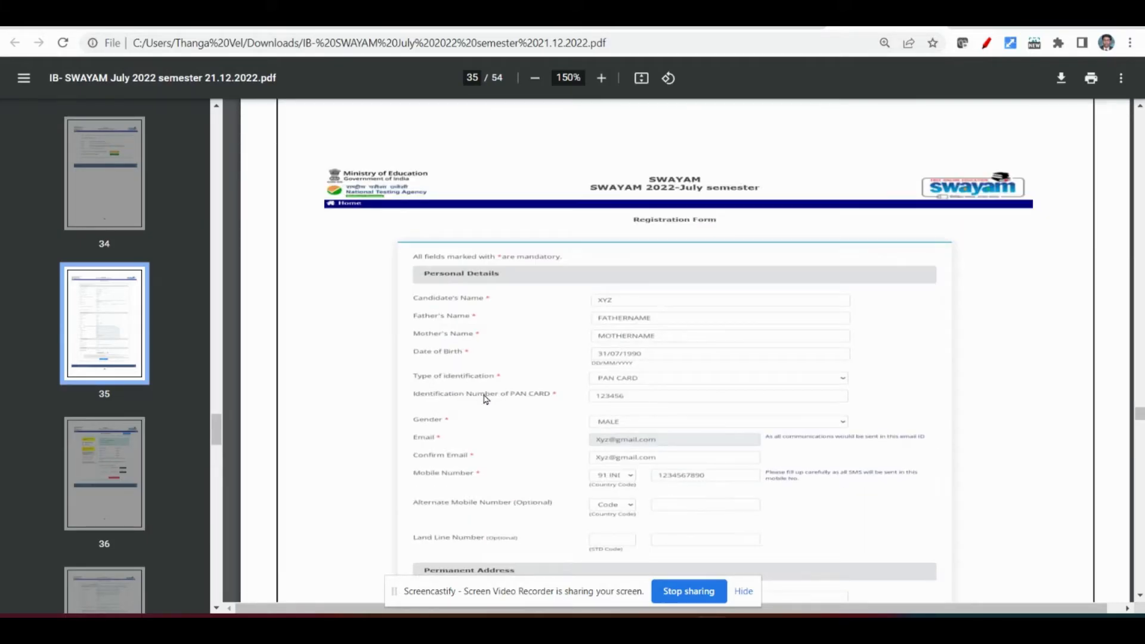
{"action": "scroll", "coordinate": [500, 415], "scroll_direction": "down", "scroll_amount": 1}
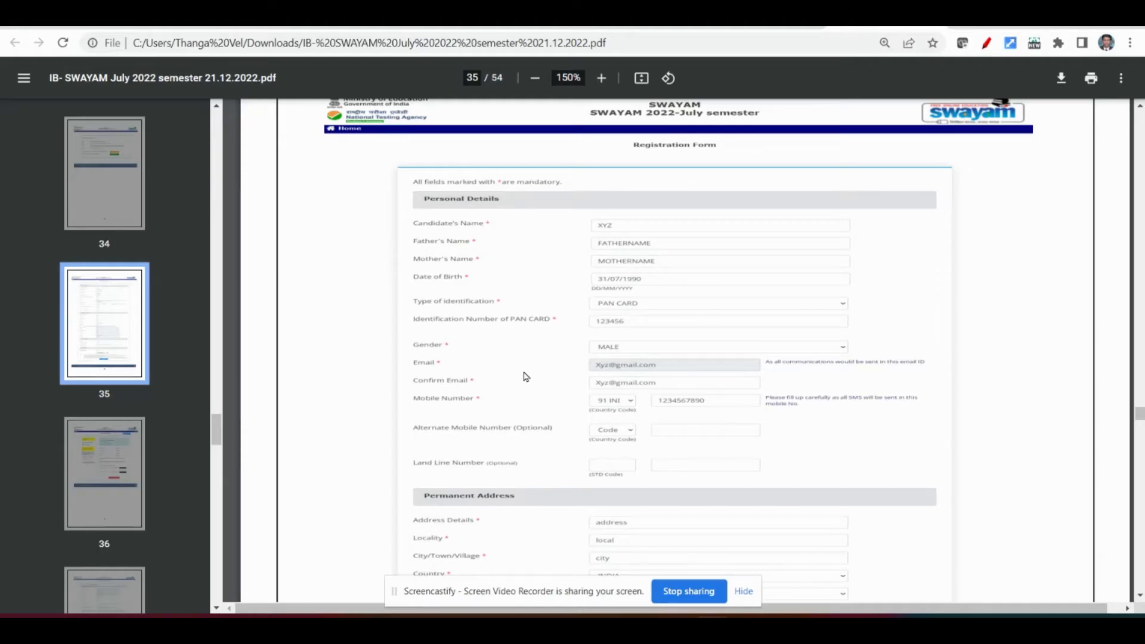
{"action": "scroll", "coordinate": [555, 385], "scroll_direction": "down", "scroll_amount": 1}
{"action": "scroll", "coordinate": [555, 385], "scroll_direction": "down", "scroll_amount": 3}
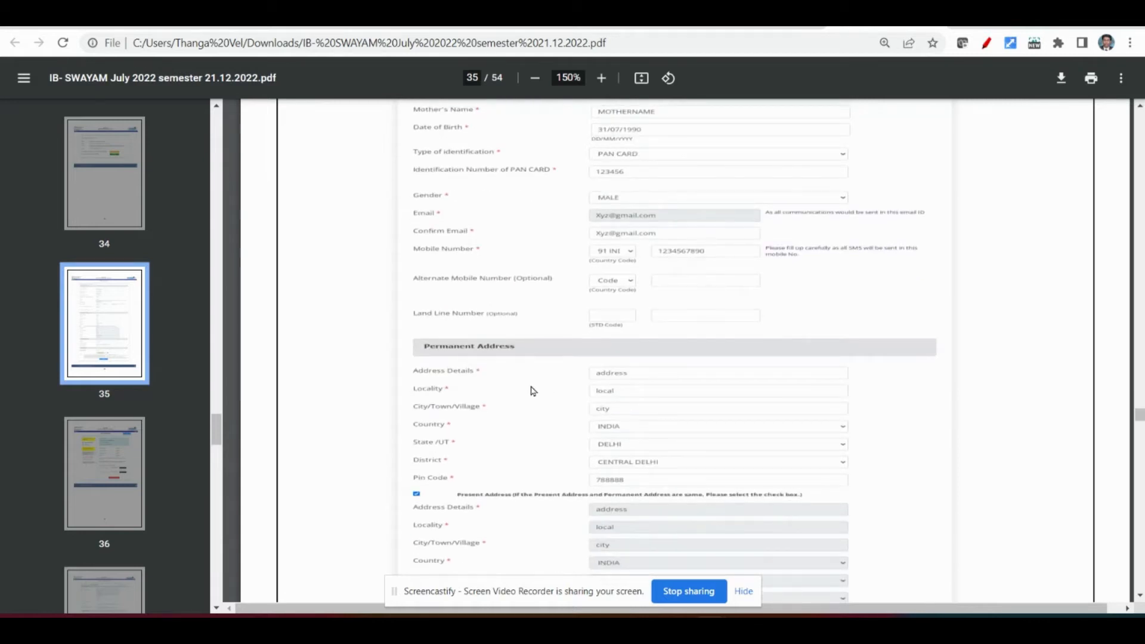
{"action": "scroll", "coordinate": [528, 398], "scroll_direction": "down", "scroll_amount": 5}
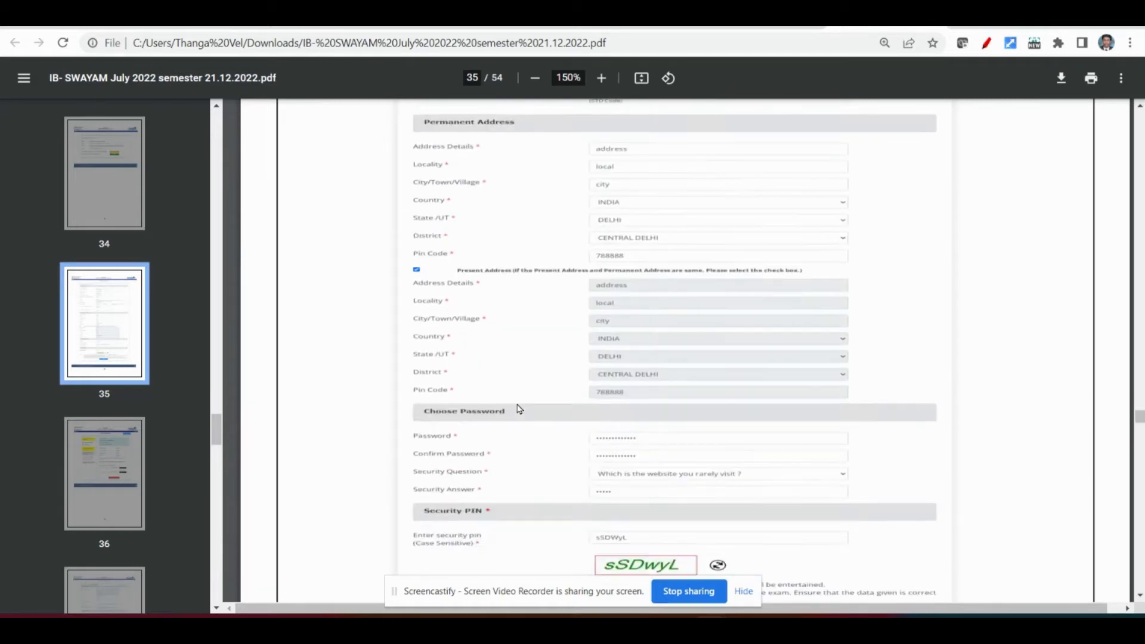
{"action": "scroll", "coordinate": [518, 409], "scroll_direction": "down", "scroll_amount": 3}
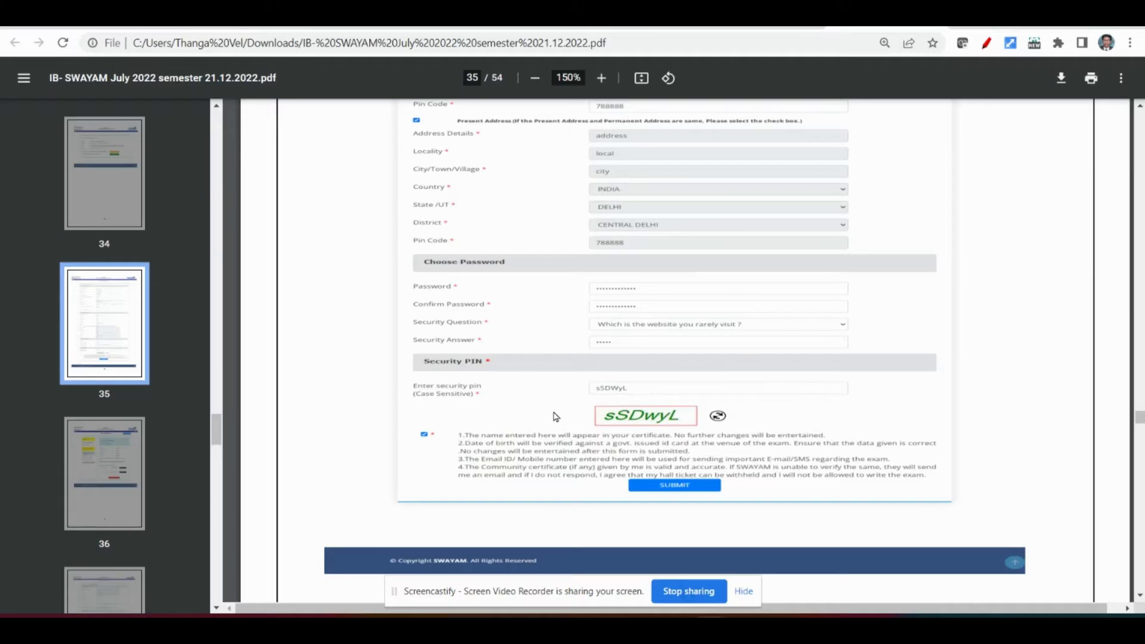
- Examine the sample User Dashboard and the Course and Centre Details form on pages 36 and 37 of the bulletin
{"action": "scroll", "coordinate": [537, 384], "scroll_direction": "down", "scroll_amount": 10}
{"action": "scroll", "coordinate": [533, 382], "scroll_direction": "down", "scroll_amount": 1}
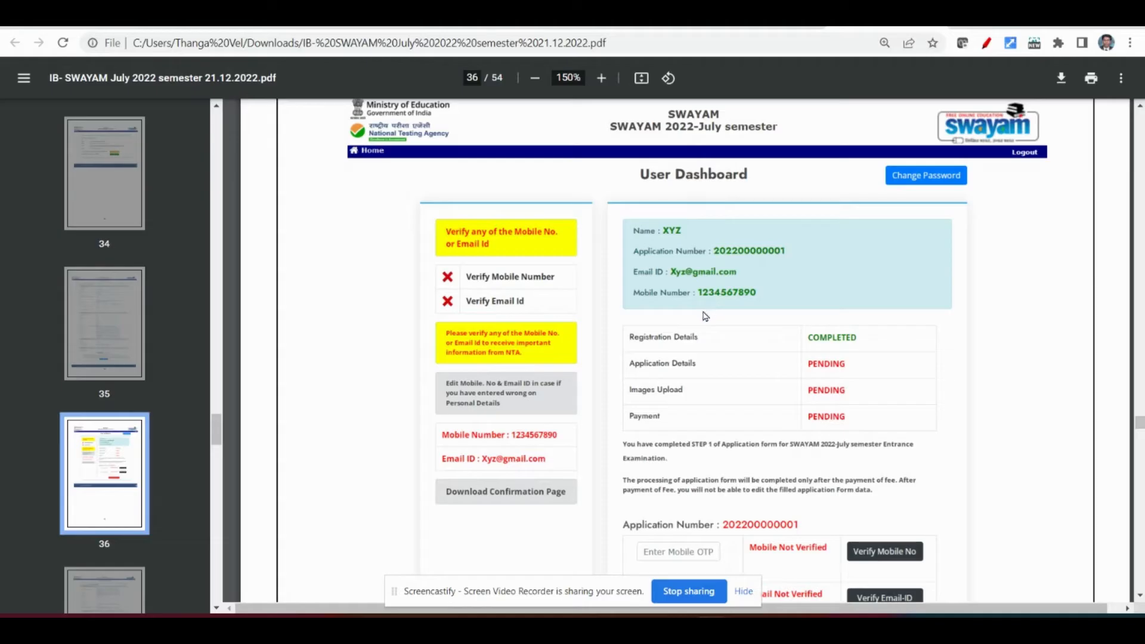
{"action": "scroll", "coordinate": [662, 372], "scroll_direction": "down", "scroll_amount": 1}
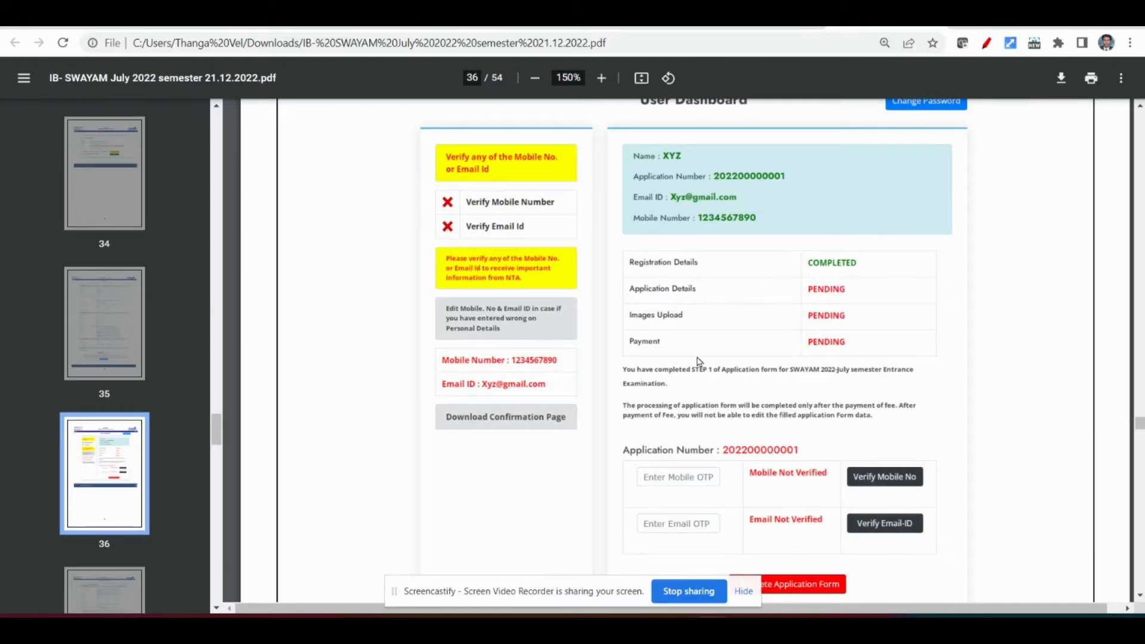
{"action": "scroll", "coordinate": [669, 411], "scroll_direction": "down", "scroll_amount": 1}
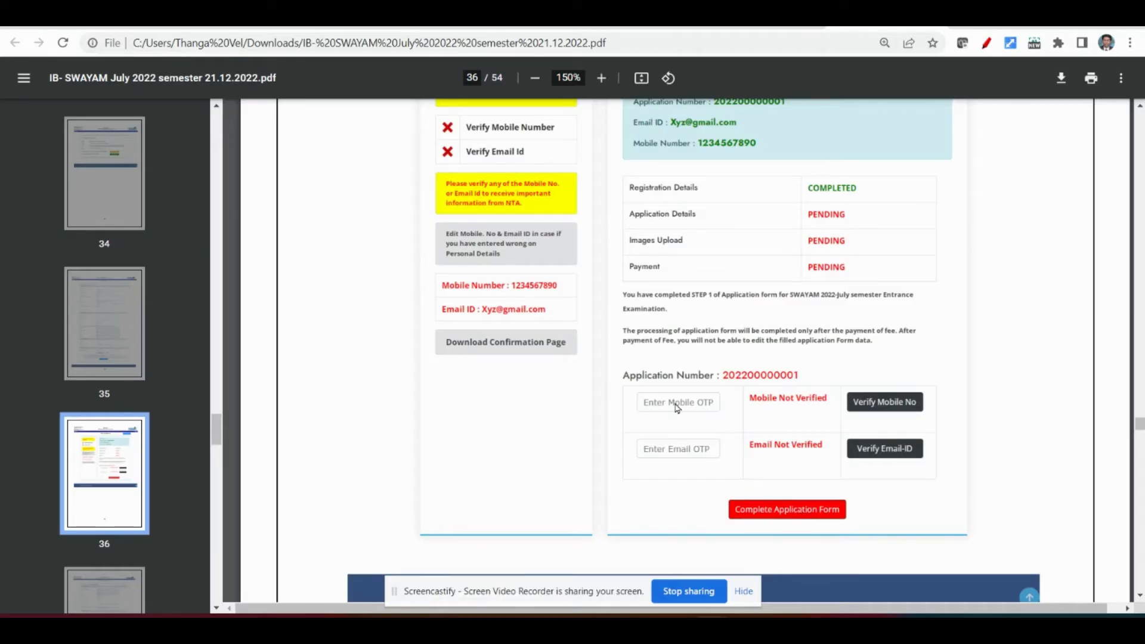
{"action": "scroll", "coordinate": [677, 407], "scroll_direction": "down", "scroll_amount": 12}
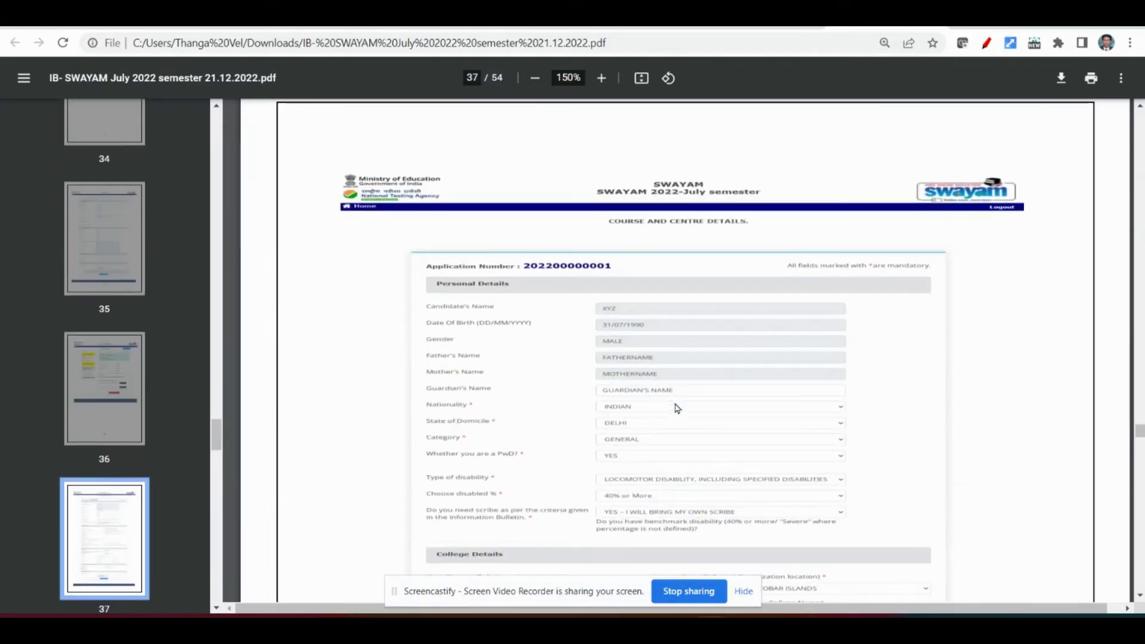
{"action": "scroll", "coordinate": [677, 408], "scroll_direction": "down", "scroll_amount": 2}
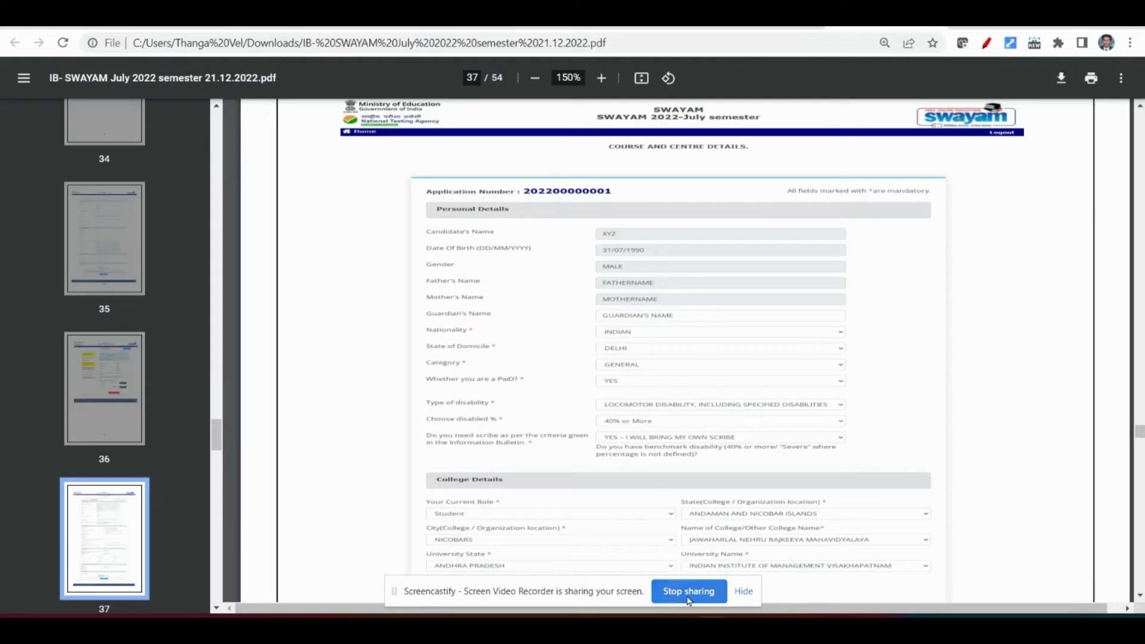
- Switch to the live SWAYAM application form and set the current role to Student and the college state to TAMIL NADU
{"action": "left_click", "coordinate": [689, 591]}
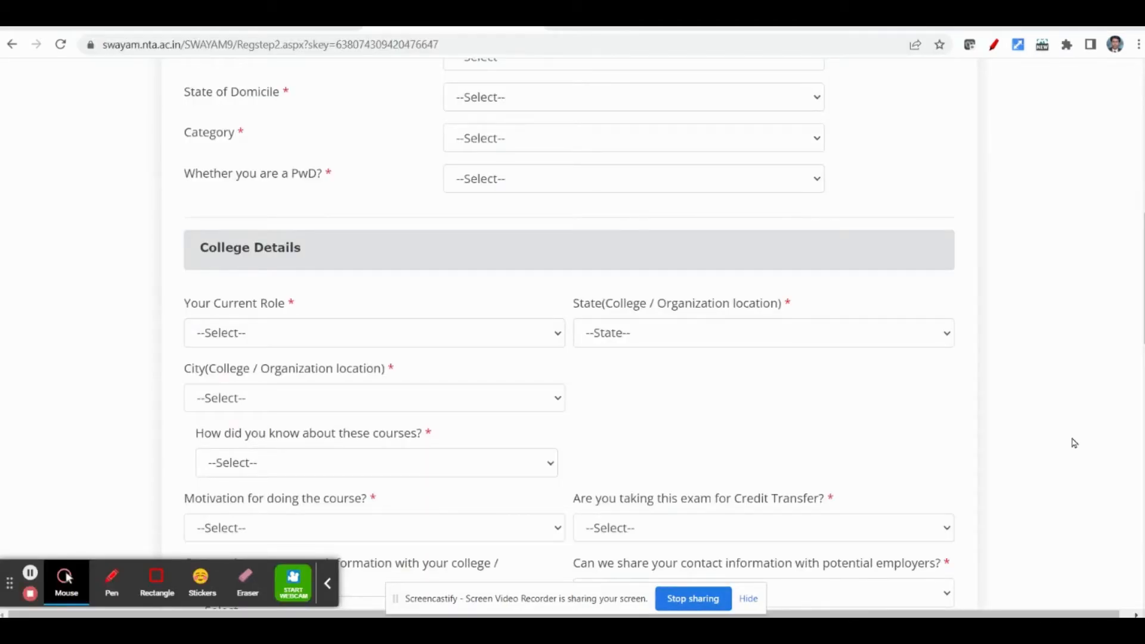
{"action": "left_click", "coordinate": [250, 340]}
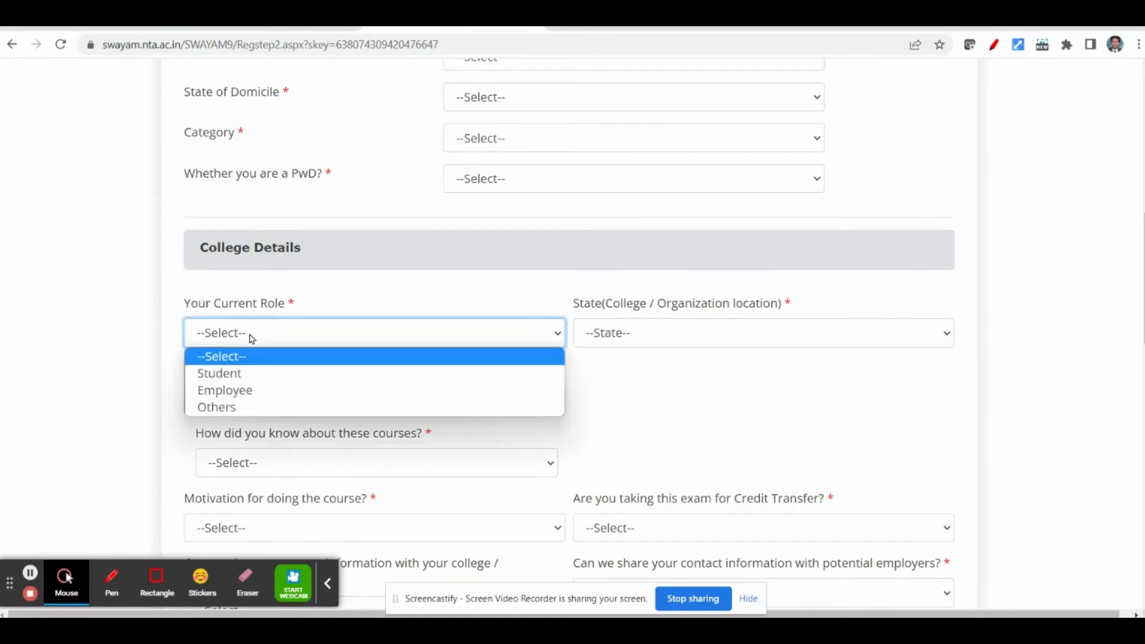
{"action": "left_click", "coordinate": [243, 377]}
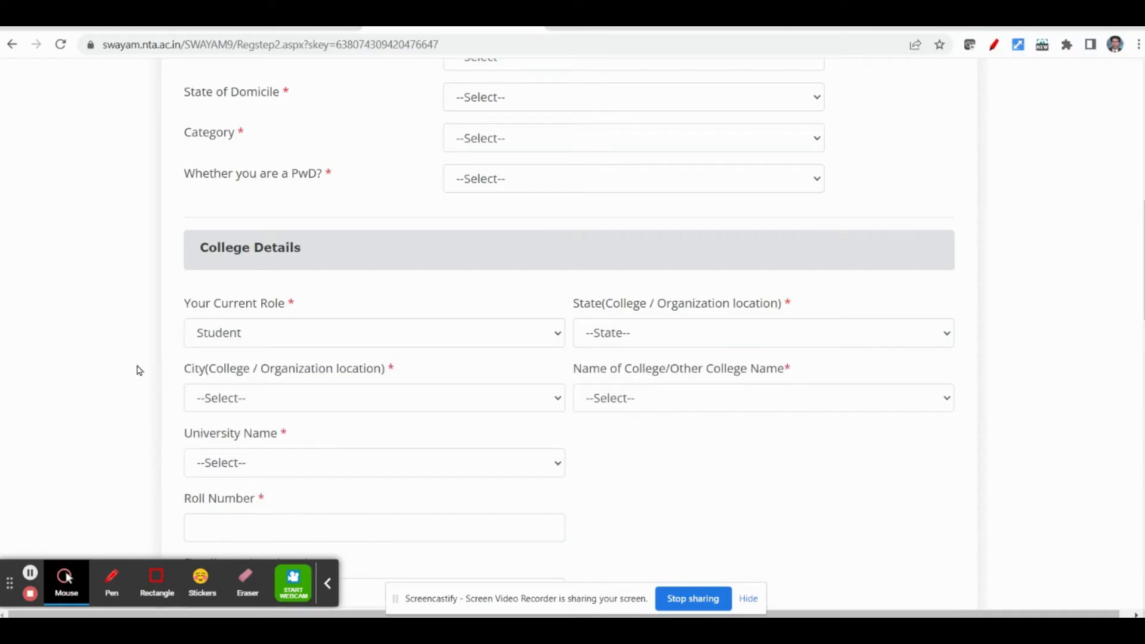
{"action": "left_click", "coordinate": [617, 335]}
{"action": "scroll", "coordinate": [633, 286], "scroll_direction": "down", "scroll_amount": 1}
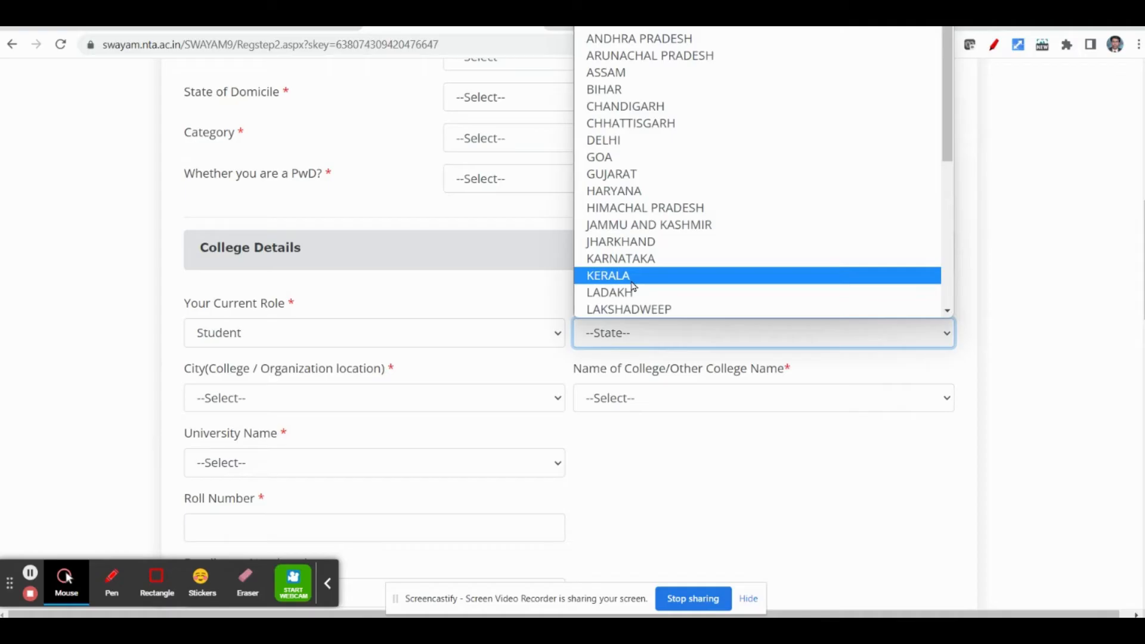
{"action": "key", "text": "t"}
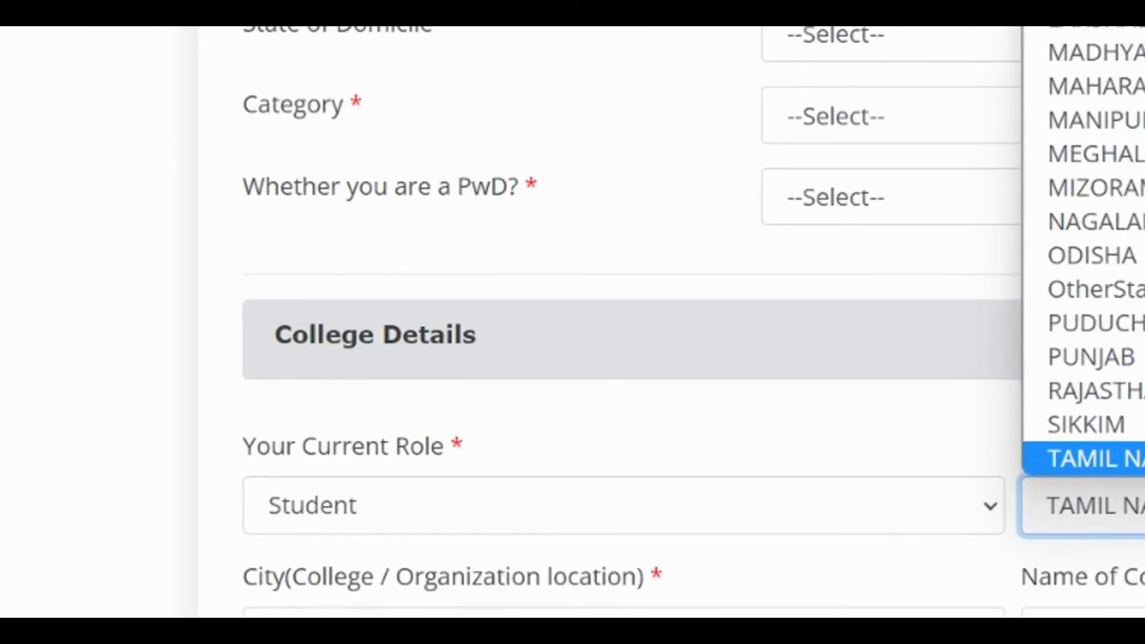
{"action": "key", "text": "Return"}
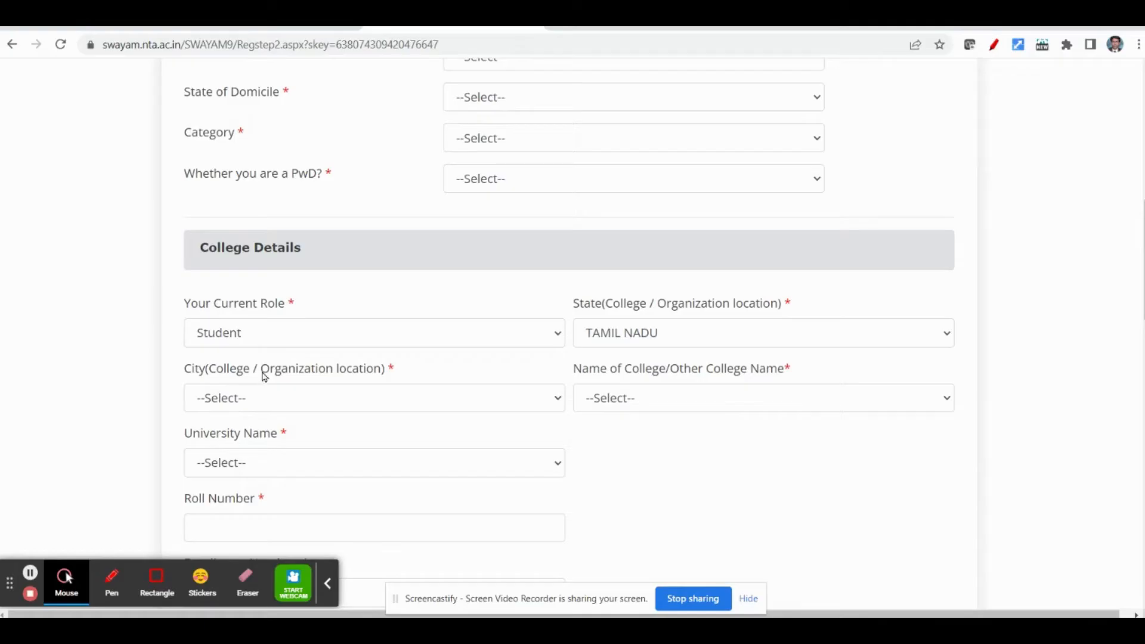
- Set the city of the college location to MADURAI in the College Details
{"action": "scroll", "coordinate": [279, 358], "scroll_direction": "down", "scroll_amount": 1}
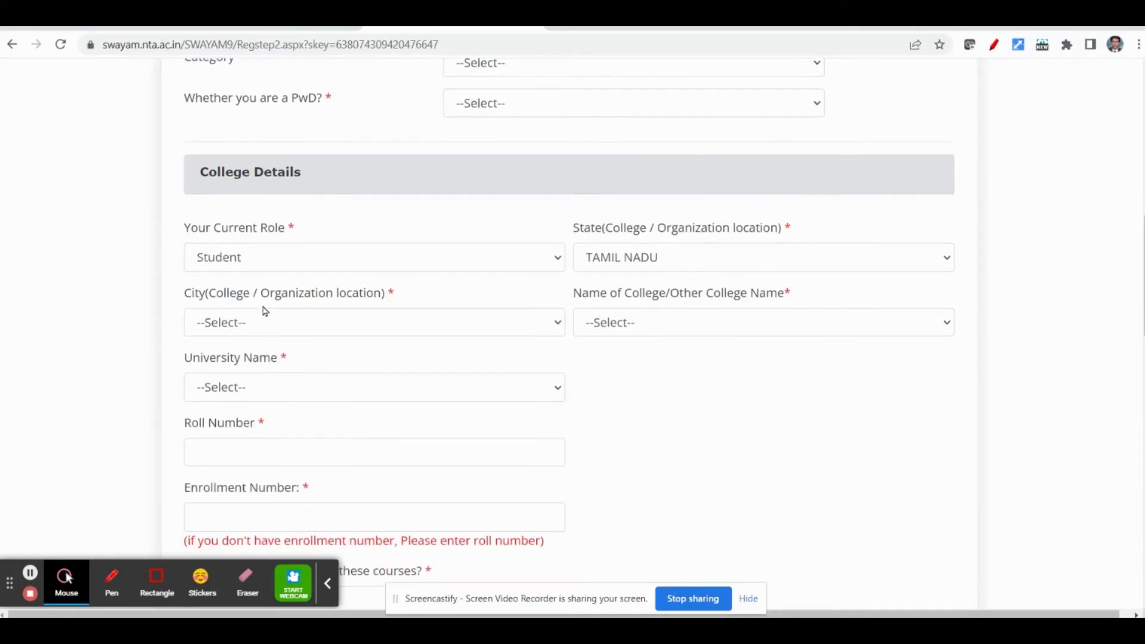
{"action": "left_click", "coordinate": [233, 323]}
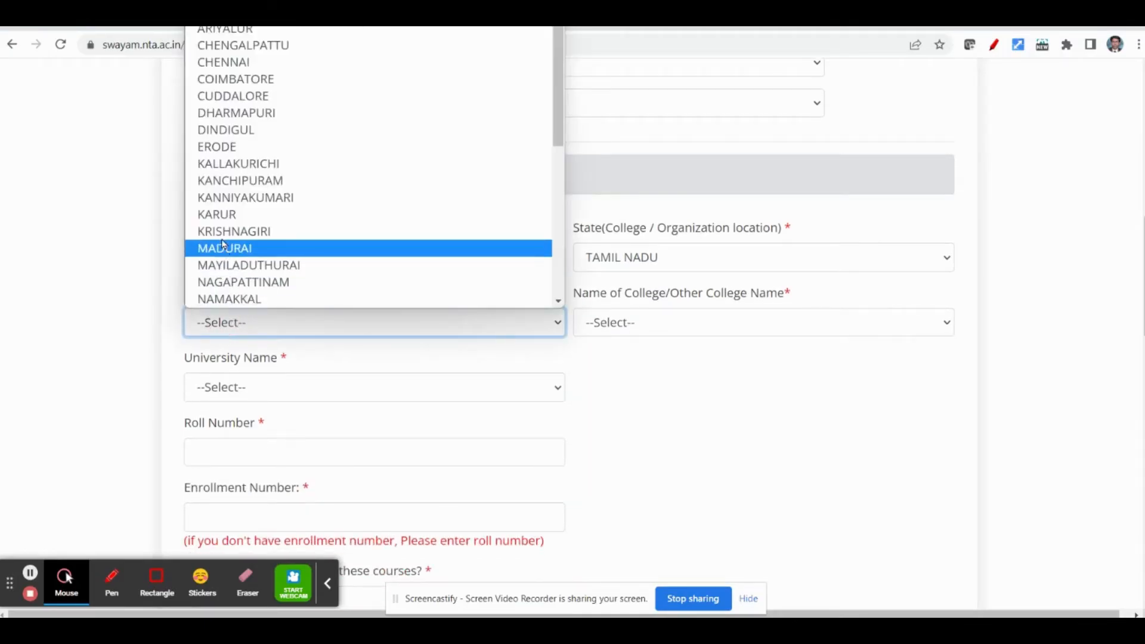
{"action": "left_click", "coordinate": [209, 250]}
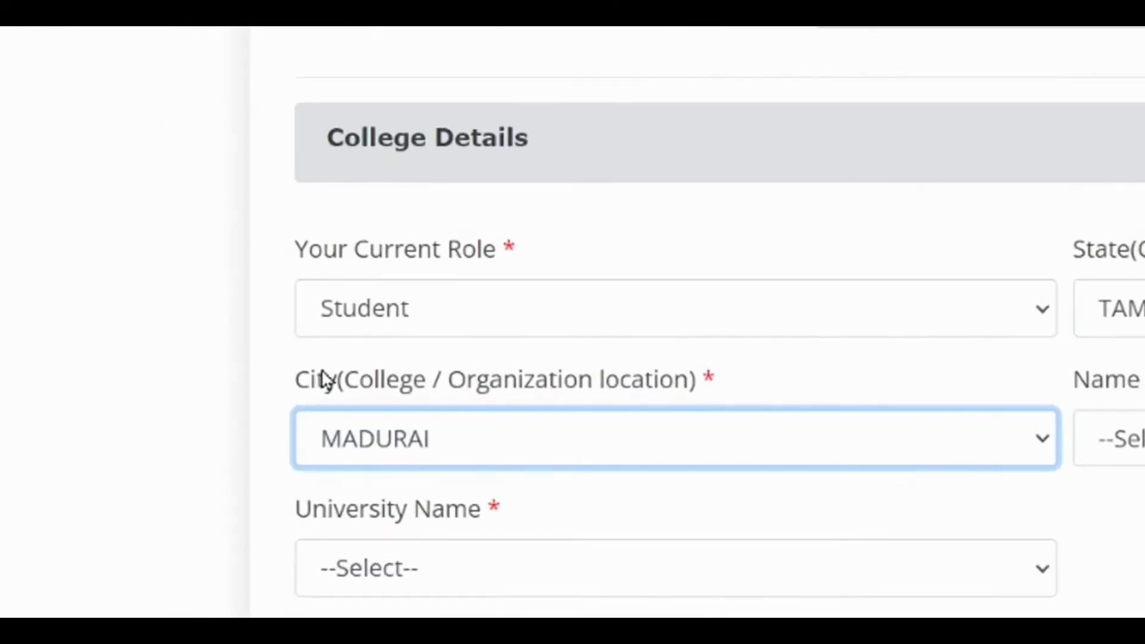
{"action": "left_click", "coordinate": [139, 496]}
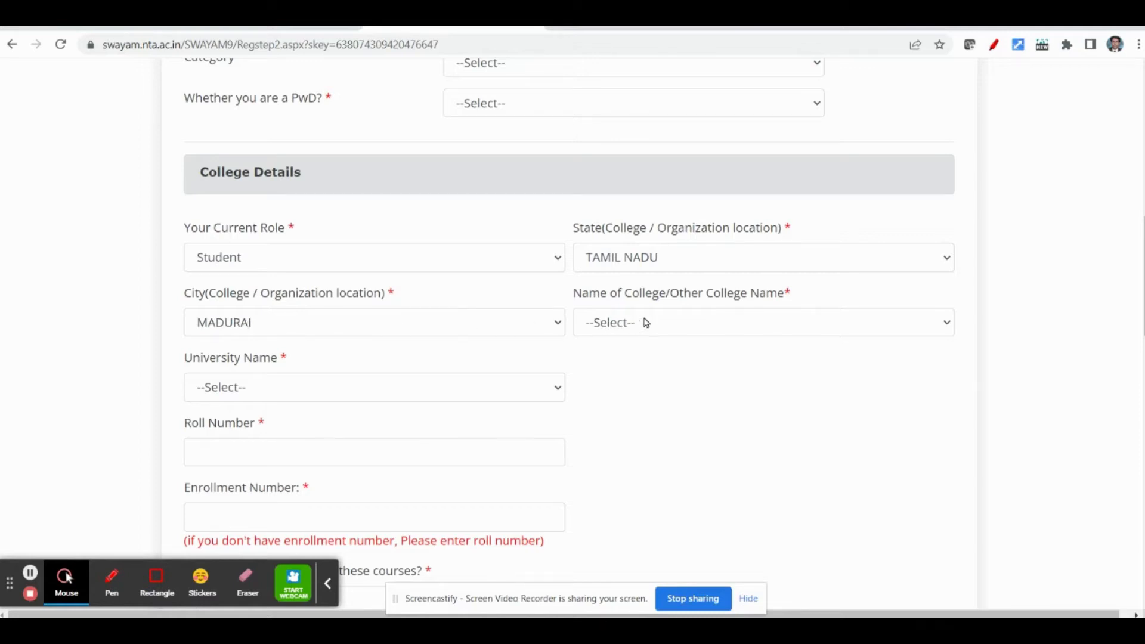
- Choose THIAGARAJAR COLLEGE OF PRECEPTORS, (AIDED) as the name of the college
{"action": "left_click", "coordinate": [626, 328]}
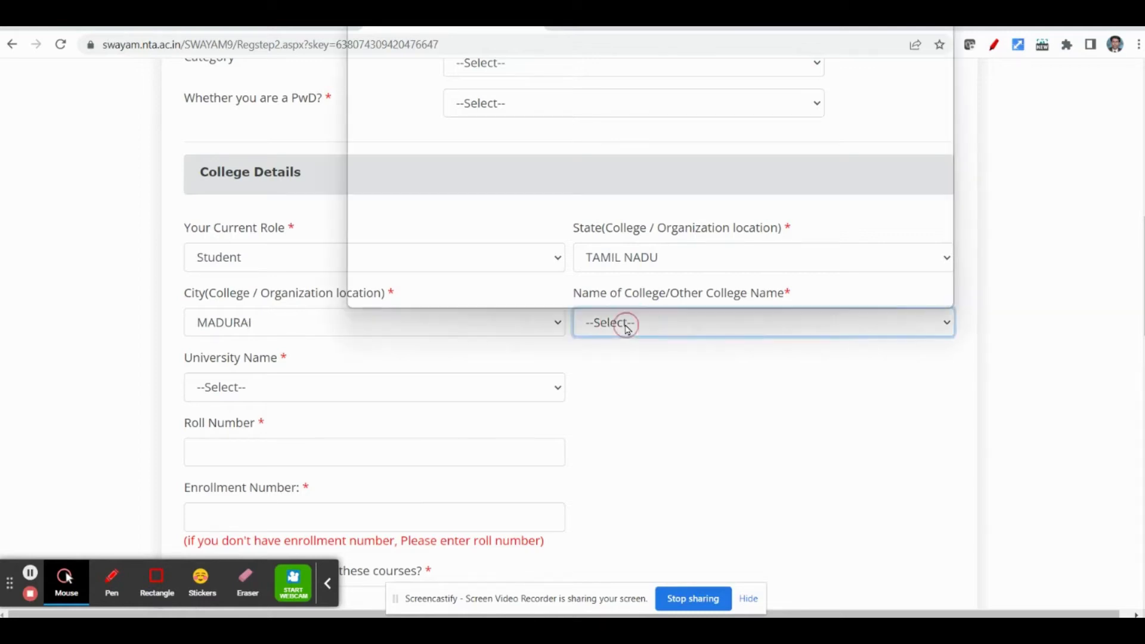
{"action": "scroll", "coordinate": [590, 247], "scroll_direction": "down", "scroll_amount": 1}
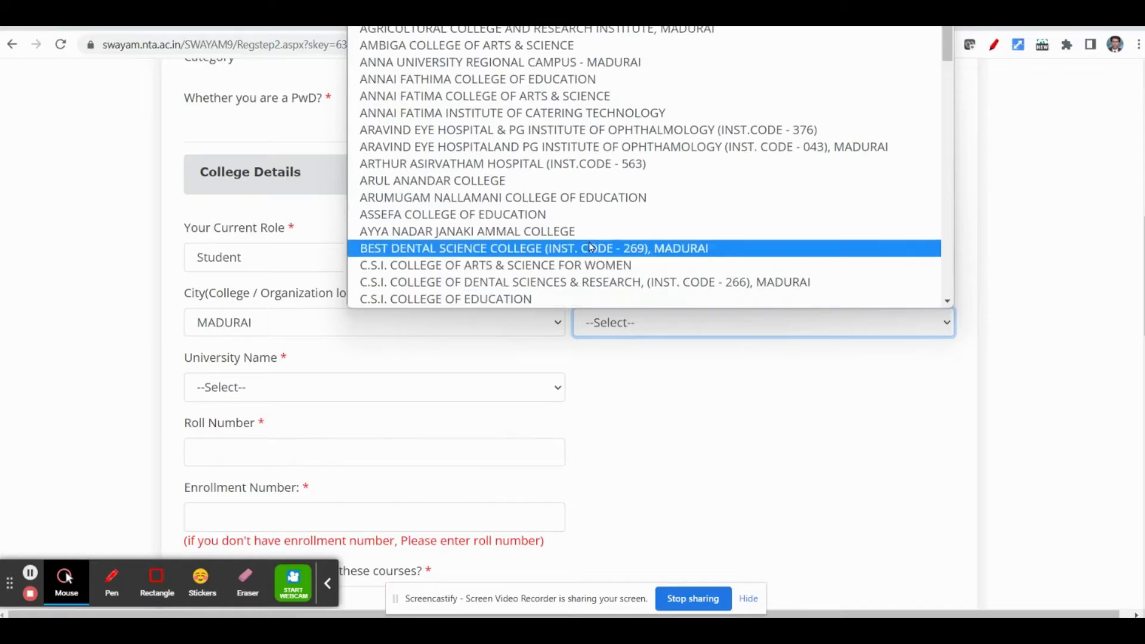
{"action": "scroll", "coordinate": [558, 241], "scroll_direction": "down", "scroll_amount": 3}
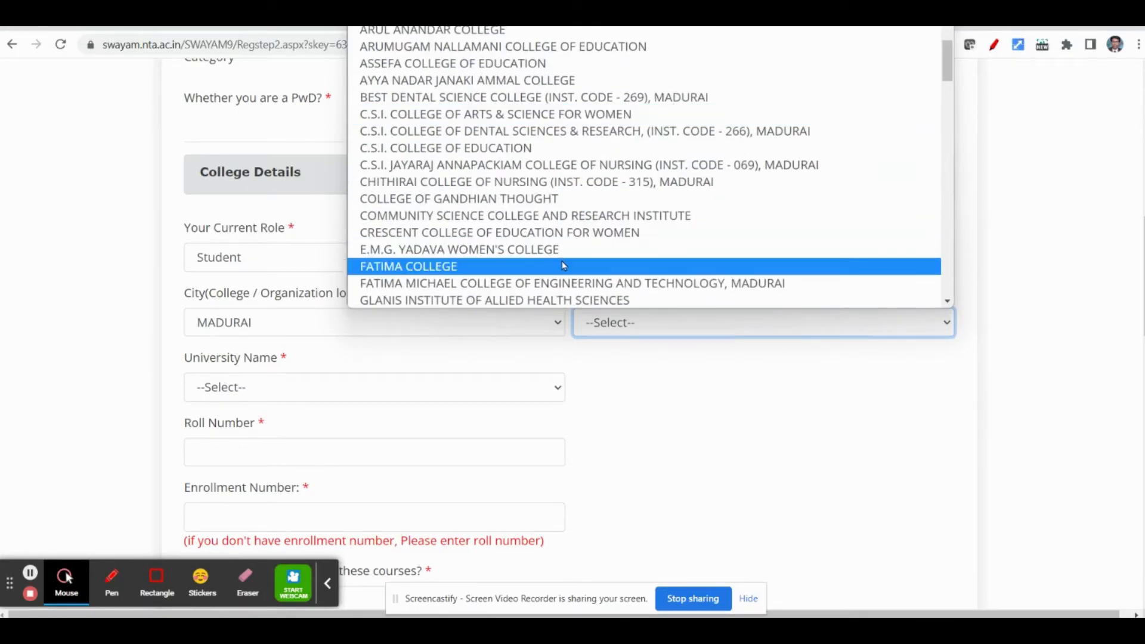
{"action": "scroll", "coordinate": [563, 266], "scroll_direction": "down", "scroll_amount": 3}
{"action": "scroll", "coordinate": [563, 267], "scroll_direction": "down", "scroll_amount": 6}
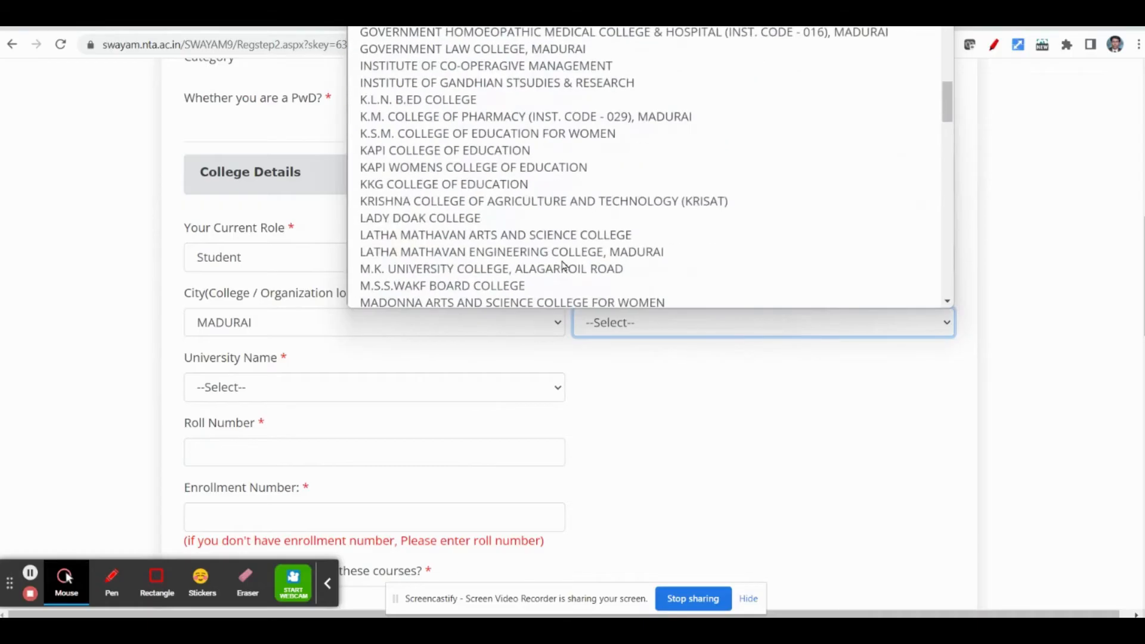
{"action": "scroll", "coordinate": [564, 267], "scroll_direction": "down", "scroll_amount": 8}
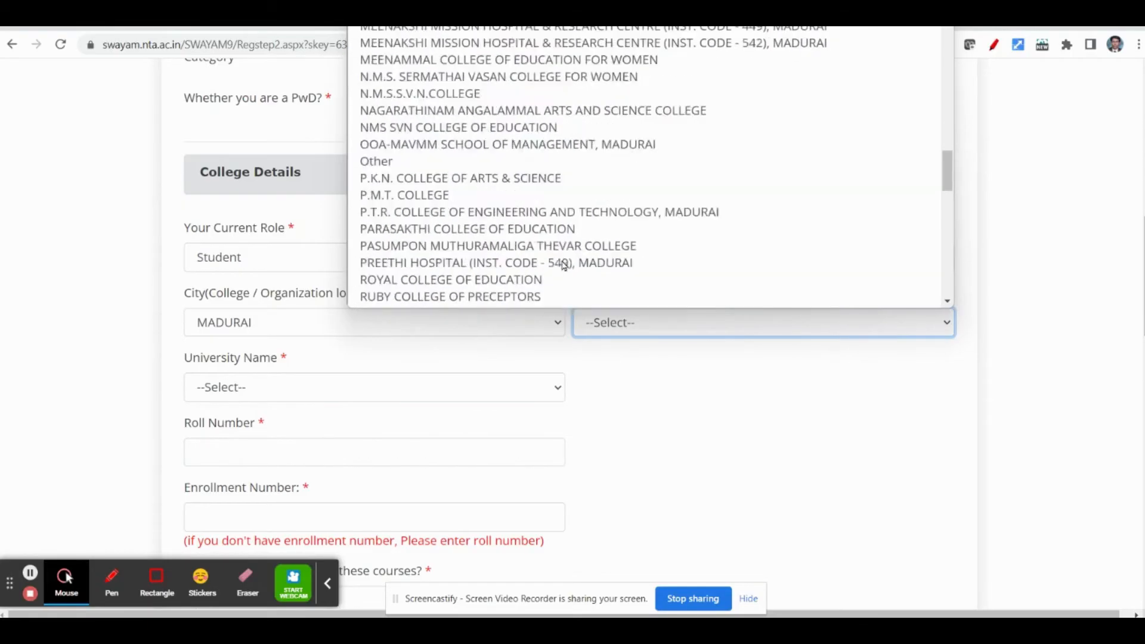
{"action": "scroll", "coordinate": [563, 266], "scroll_direction": "up", "scroll_amount": 16}
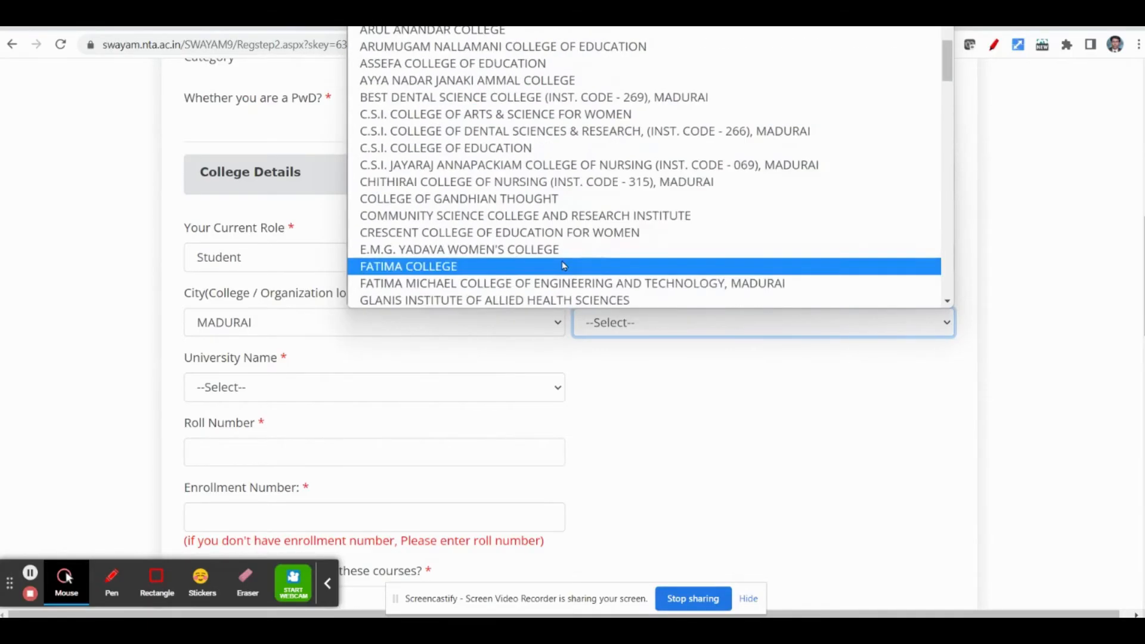
{"action": "scroll", "coordinate": [564, 267], "scroll_direction": "down", "scroll_amount": 5}
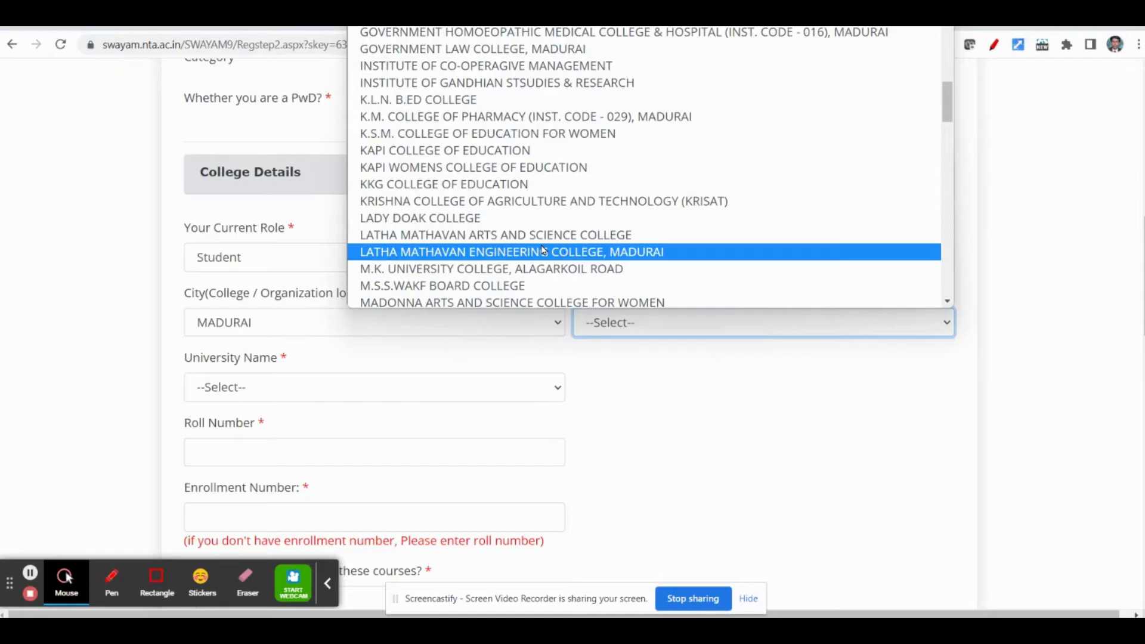
{"action": "scroll", "coordinate": [542, 249], "scroll_direction": "down", "scroll_amount": 15}
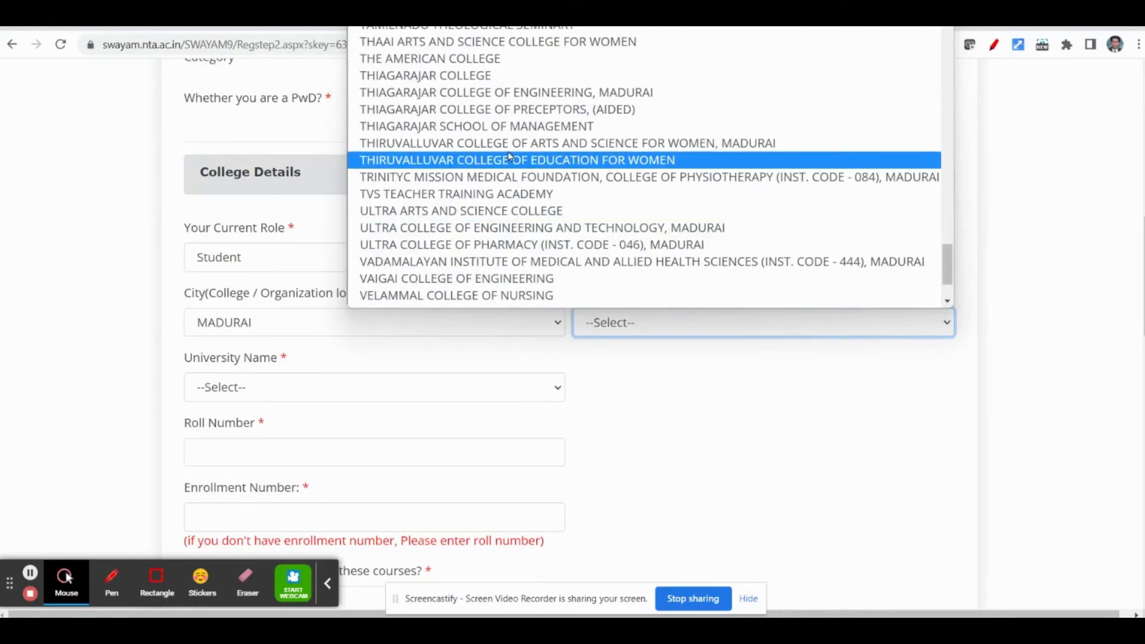
{"action": "left_click", "coordinate": [564, 111]}
{"action": "left_click", "coordinate": [750, 393]}
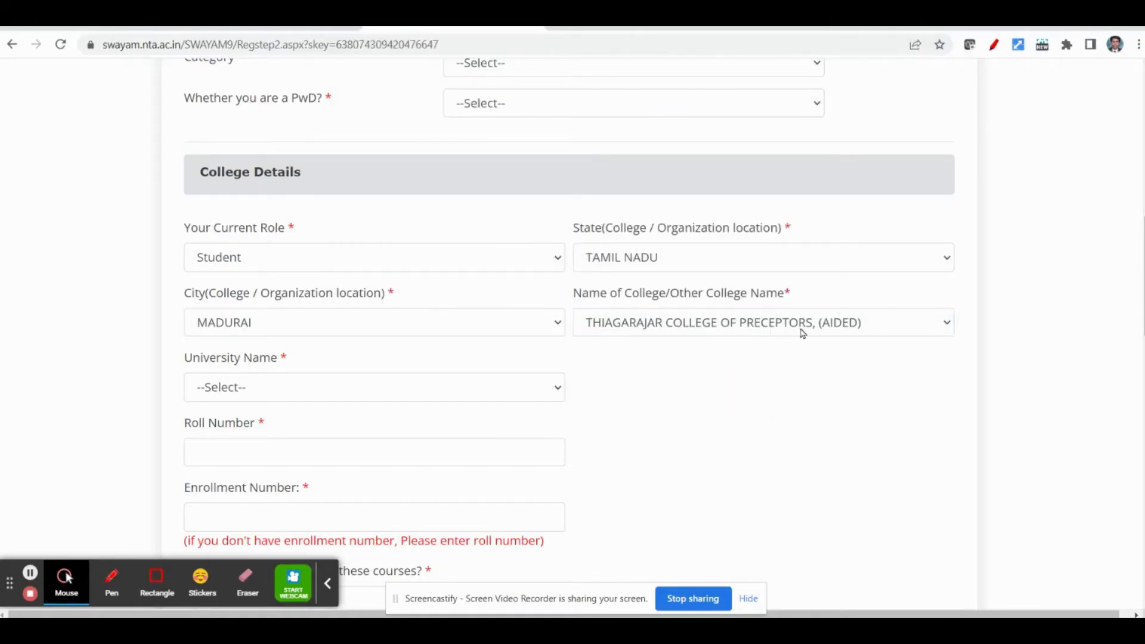
- Set the college name to Other and activate the empty text field for the other college's name
{"action": "left_click", "coordinate": [741, 328]}
{"action": "scroll", "coordinate": [523, 245], "scroll_direction": "up", "scroll_amount": 15}
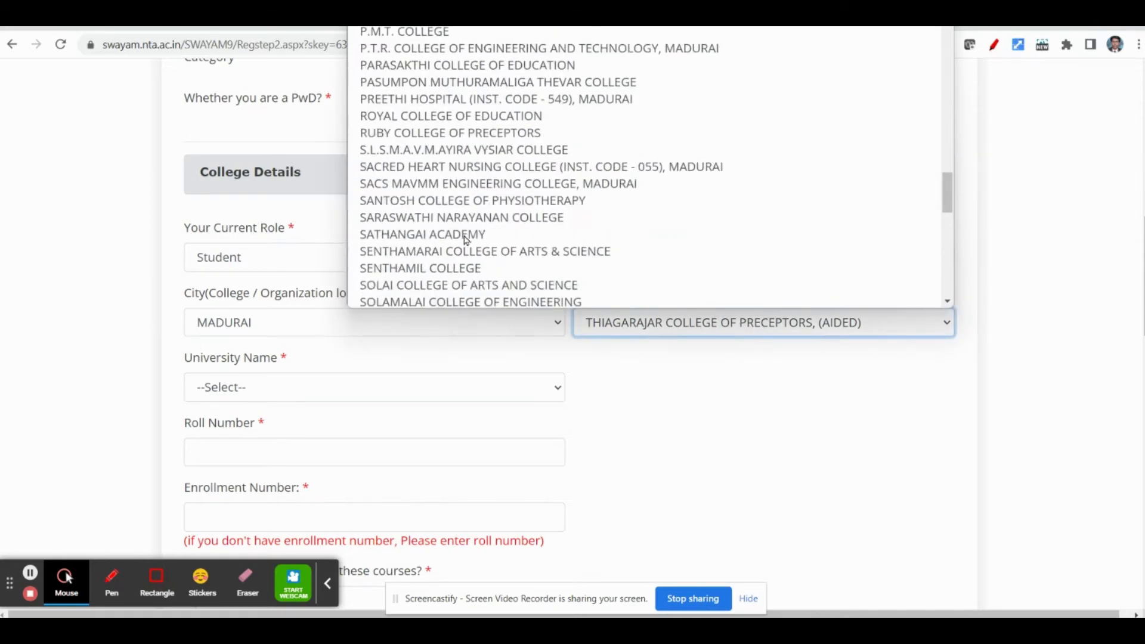
{"action": "scroll", "coordinate": [465, 241], "scroll_direction": "down", "scroll_amount": 1}
{"action": "scroll", "coordinate": [465, 241], "scroll_direction": "down", "scroll_amount": 5}
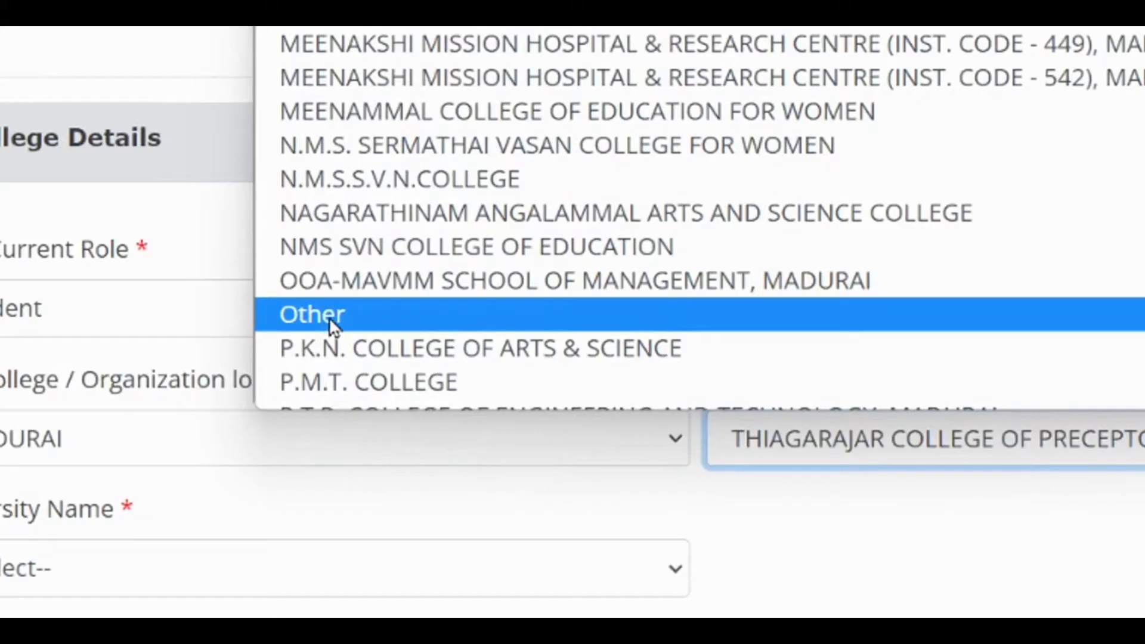
{"action": "left_click", "coordinate": [337, 316]}
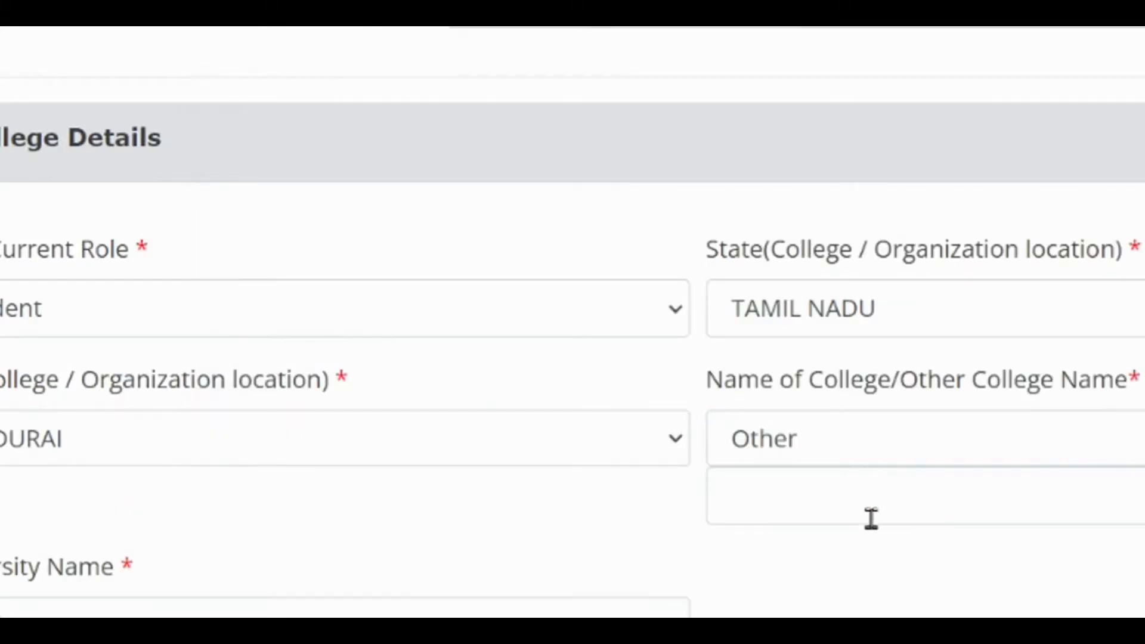
{"action": "left_click", "coordinate": [778, 495]}
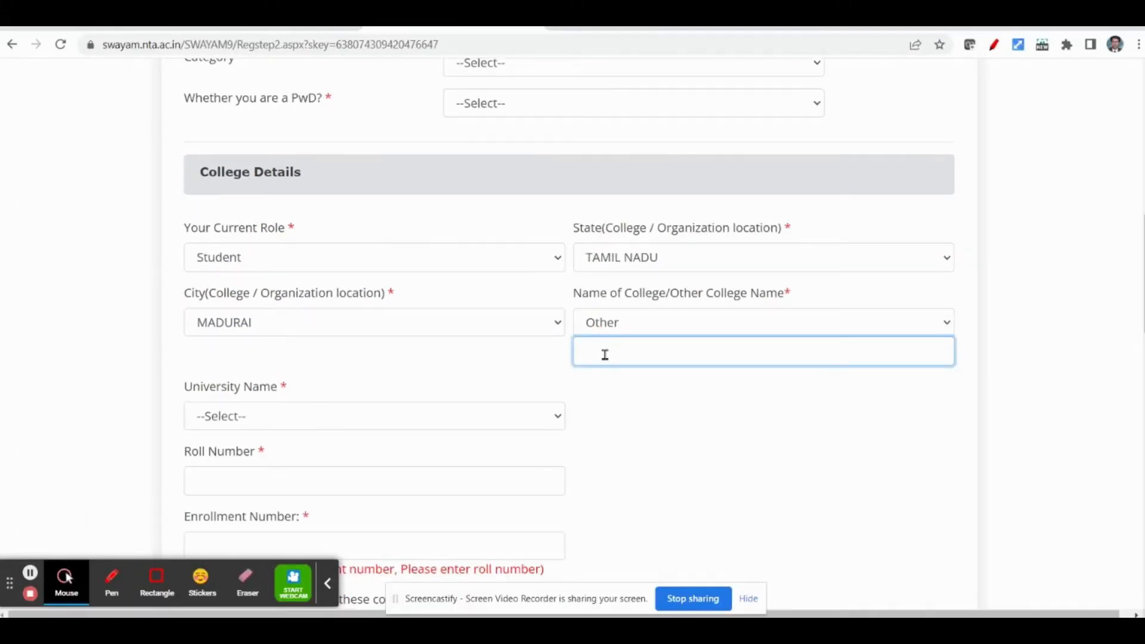
- Set the university name in the College Details to TAMIL NADU TEACHERS EDUCATION UNIVERSITY, CHENNAI
{"action": "left_click", "coordinate": [235, 417]}
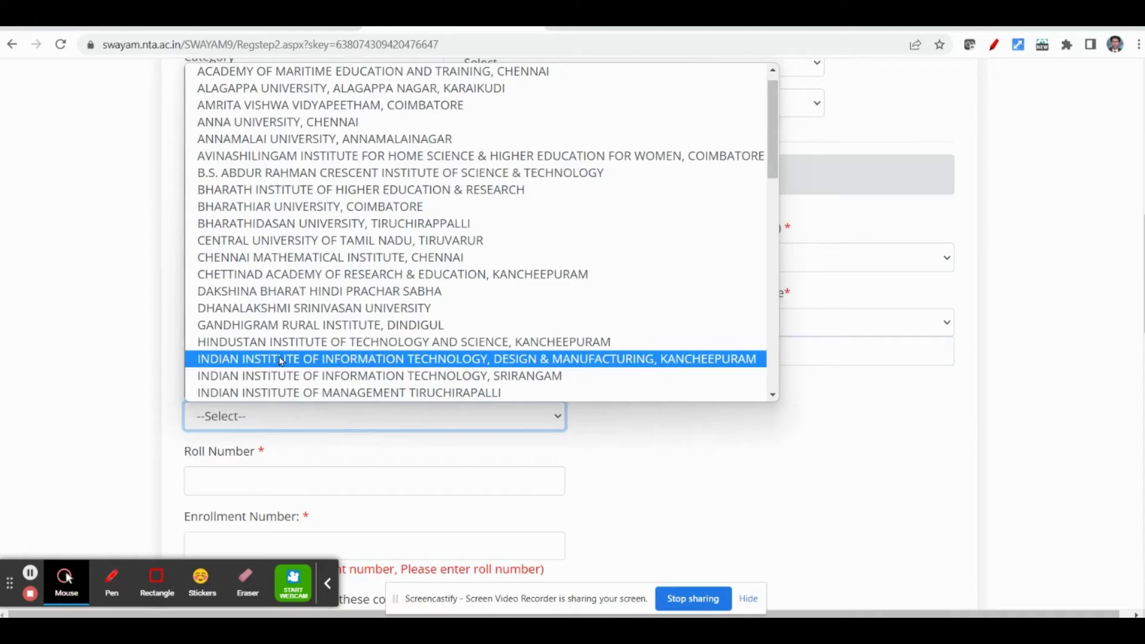
{"action": "key", "text": "t"}
{"action": "key", "text": "t"}
{"action": "key", "text": "t"}
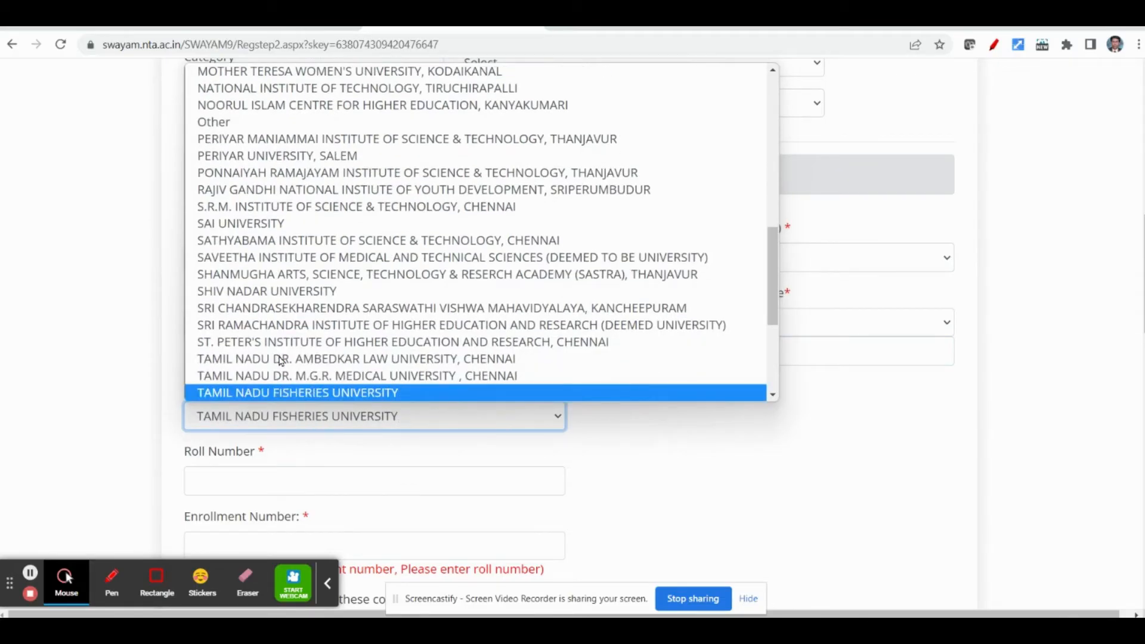
{"action": "key", "text": "t"}
{"action": "key", "text": "t"}
{"action": "key", "text": "t"}
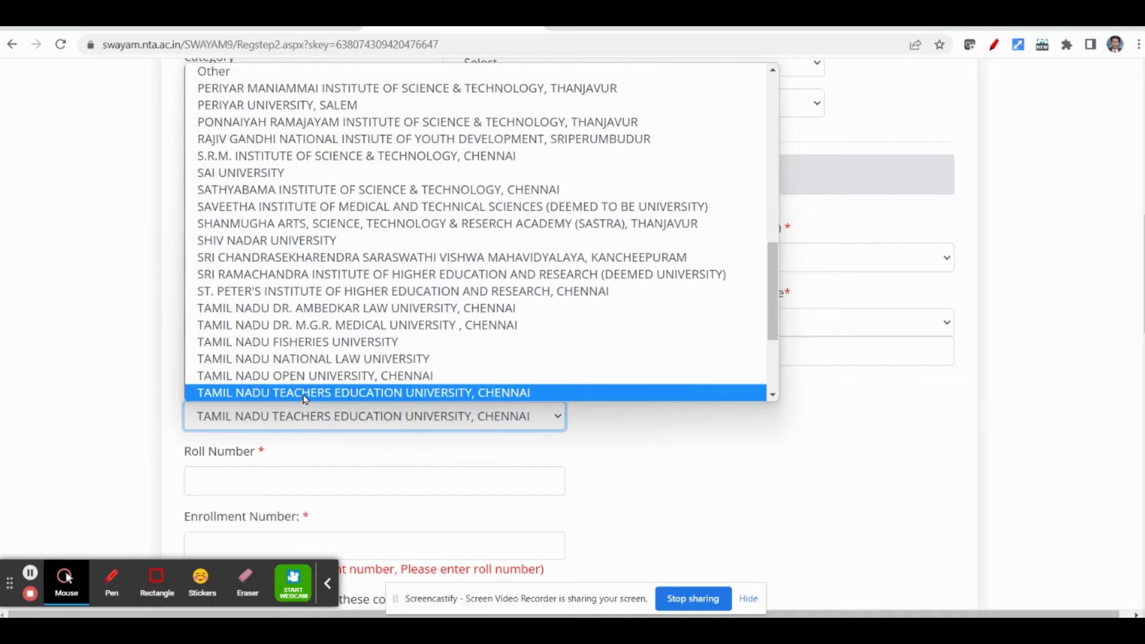
{"action": "left_click", "coordinate": [306, 392]}
{"action": "left_click", "coordinate": [622, 448]}
- Activate the empty Roll Number field in the College Details without entering a number
{"action": "scroll", "coordinate": [105, 417], "scroll_direction": "down", "scroll_amount": 1}
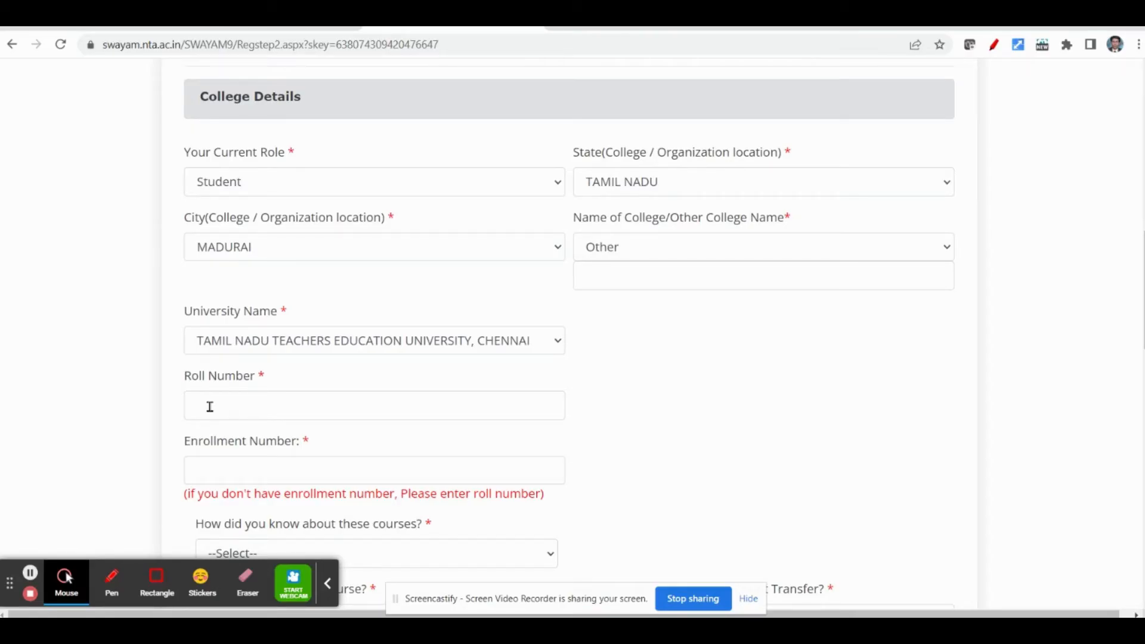
{"action": "left_click", "coordinate": [210, 407]}
{"action": "scroll", "coordinate": [84, 405], "scroll_direction": "down", "scroll_amount": 1}
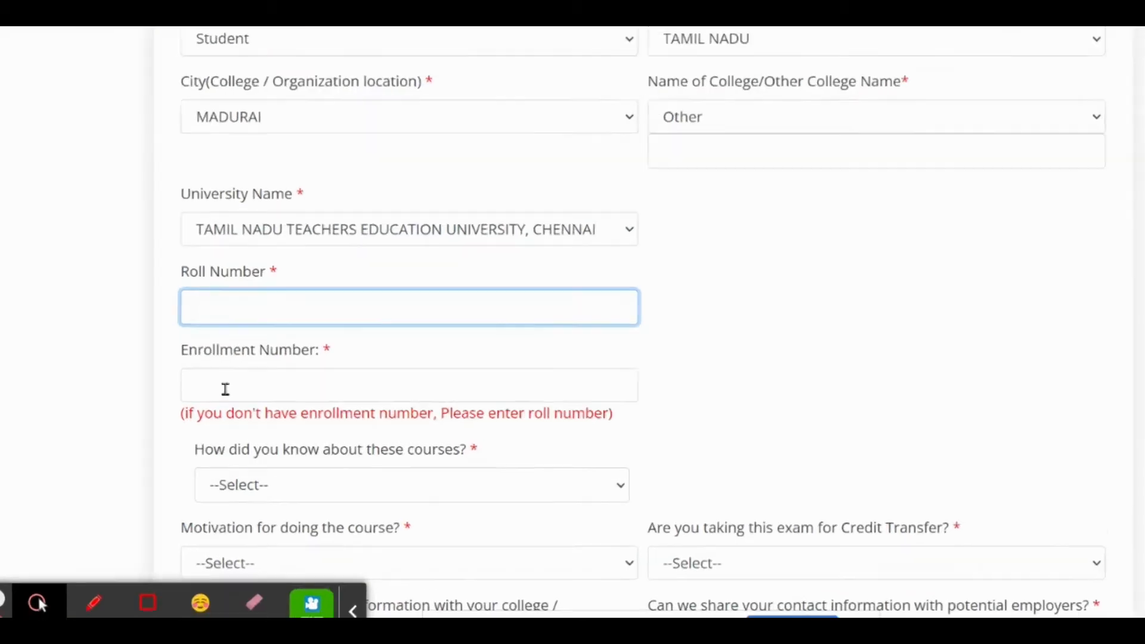
- Set how the courses became known to College and the motivation for doing the course to Mandated by College
{"action": "scroll", "coordinate": [241, 355], "scroll_direction": "down", "scroll_amount": 2}
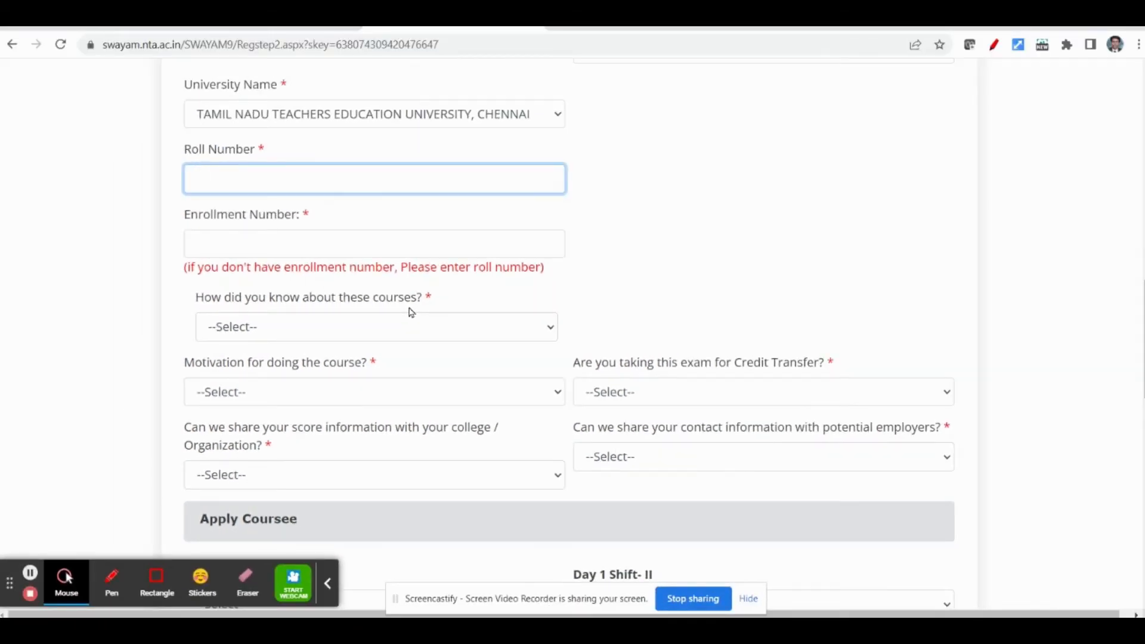
{"action": "left_click", "coordinate": [263, 331]}
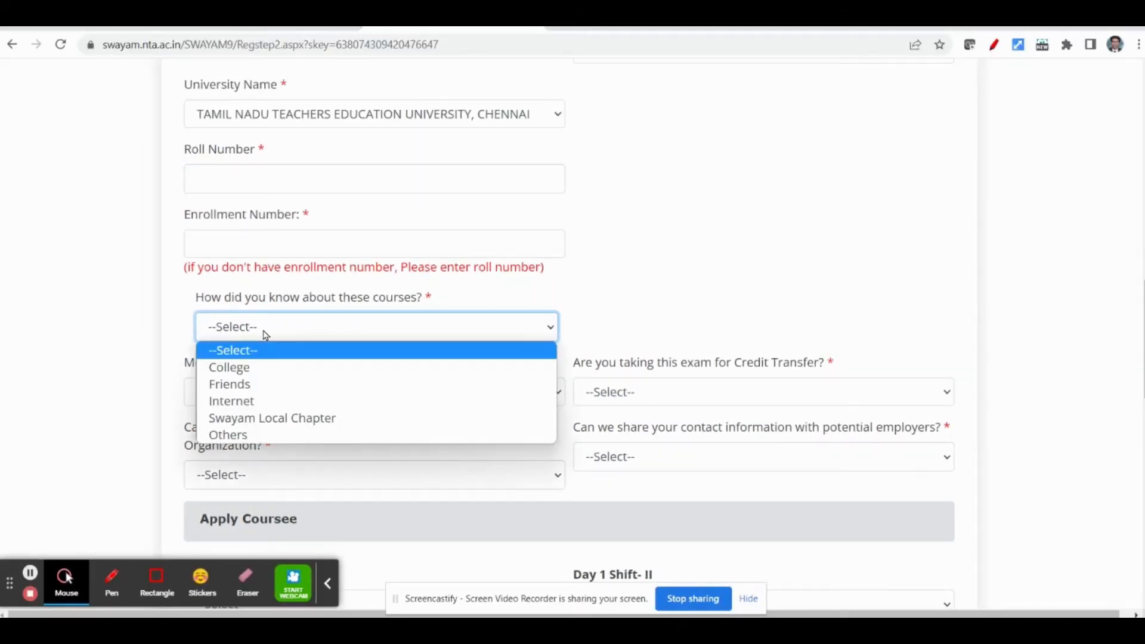
{"action": "left_click", "coordinate": [249, 369]}
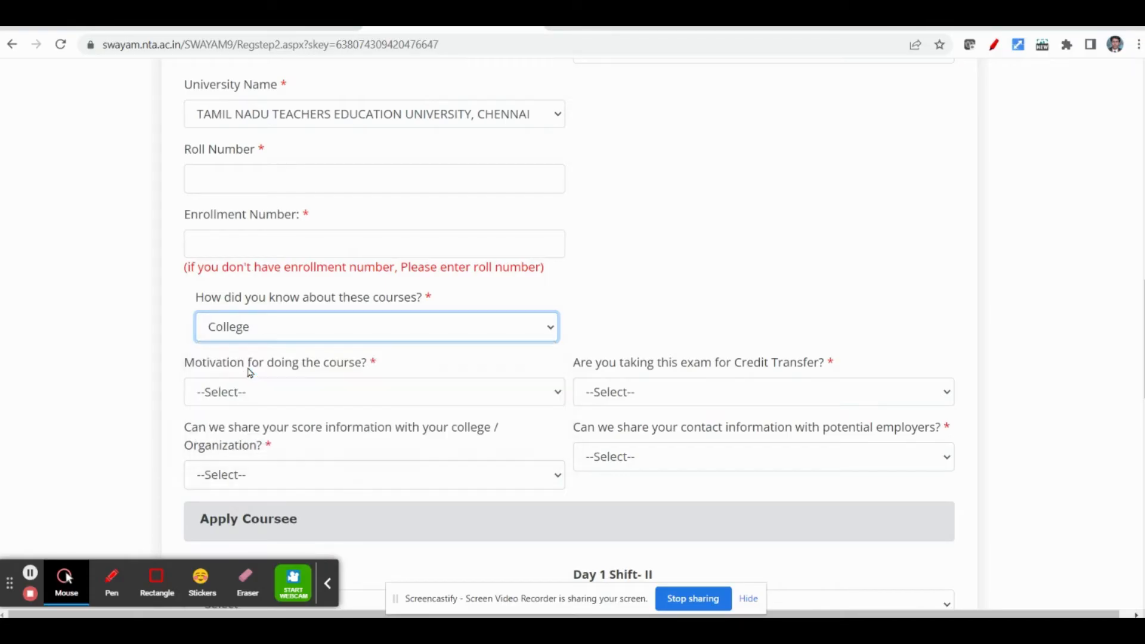
{"action": "left_click", "coordinate": [108, 346]}
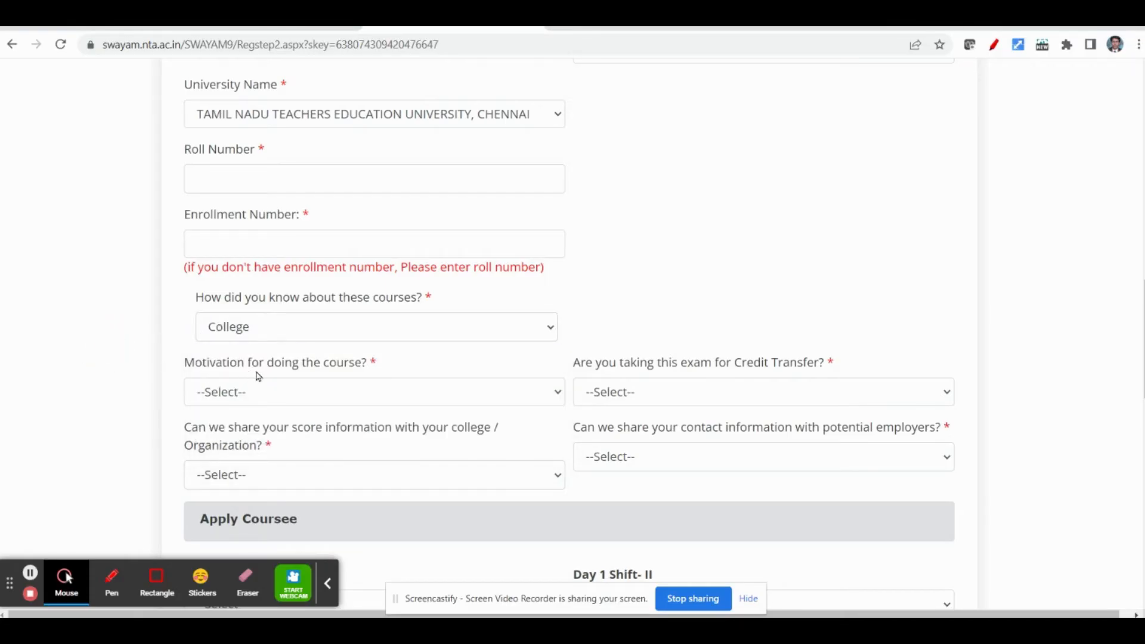
{"action": "left_click", "coordinate": [265, 396]}
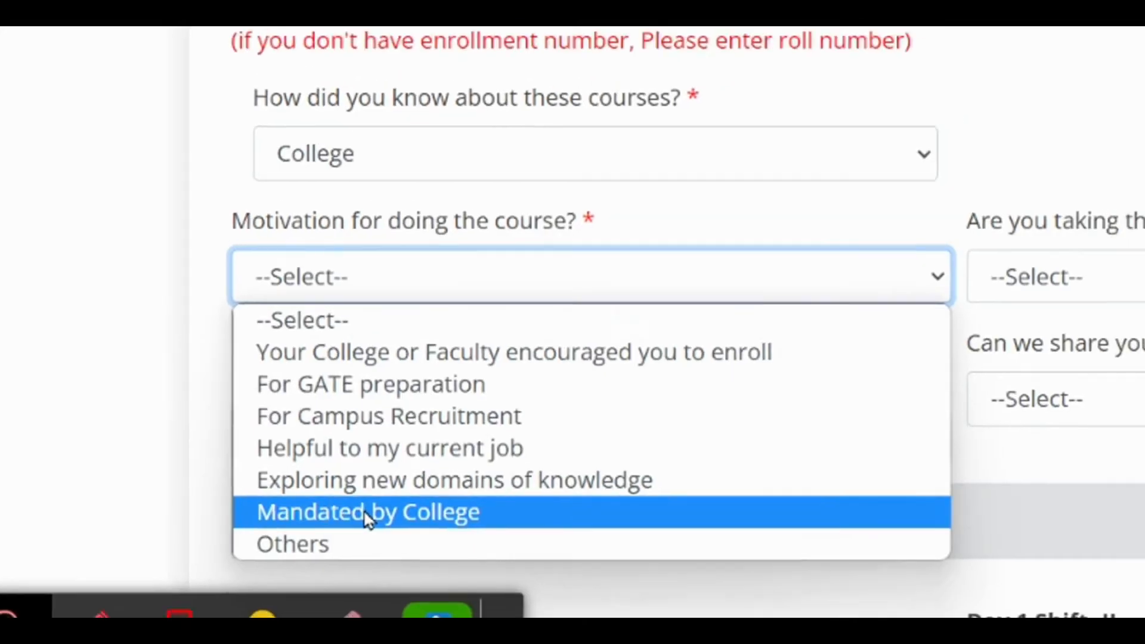
{"action": "left_click", "coordinate": [377, 510]}
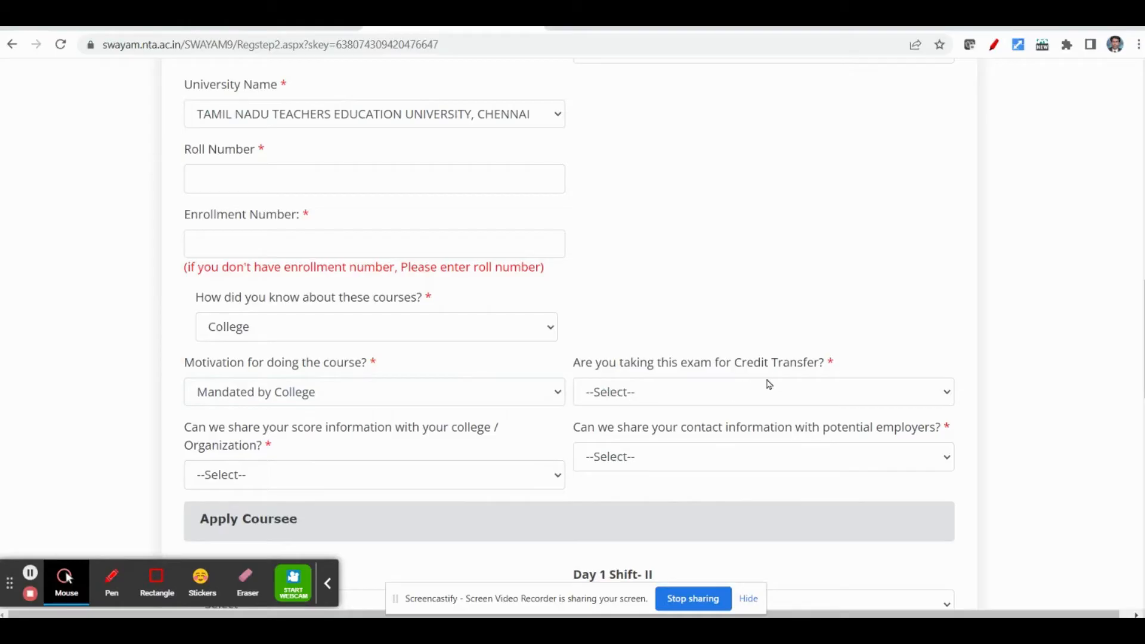
- Answer Yes to taking the exam for credit transfer, and answer whether contact information can be shared with potential employers
{"action": "left_click", "coordinate": [657, 398]}
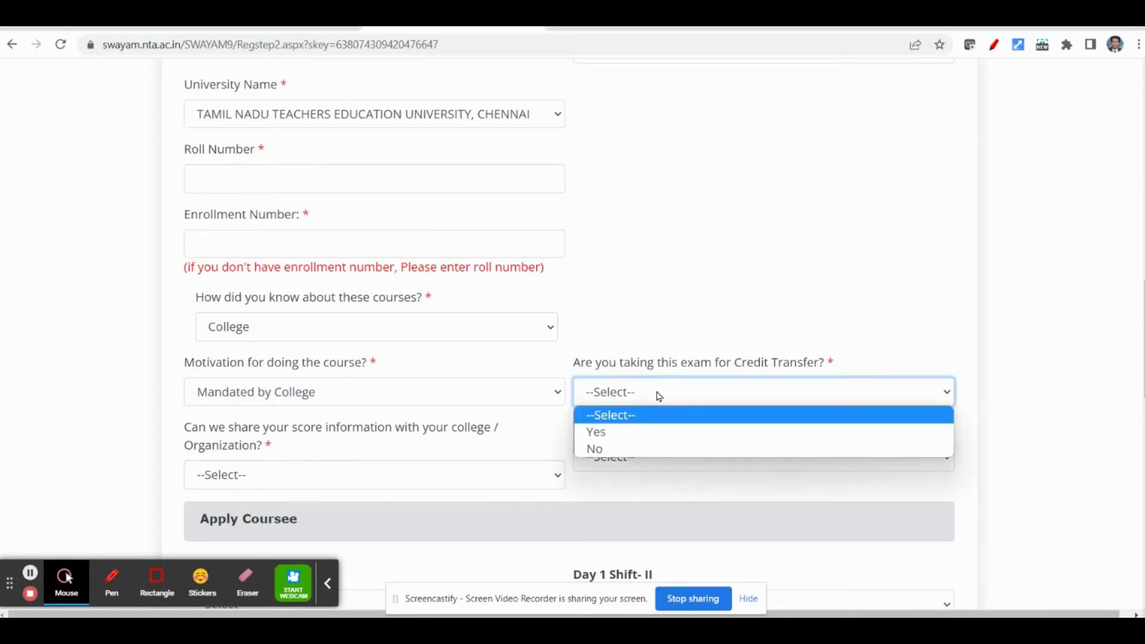
{"action": "left_click", "coordinate": [613, 437]}
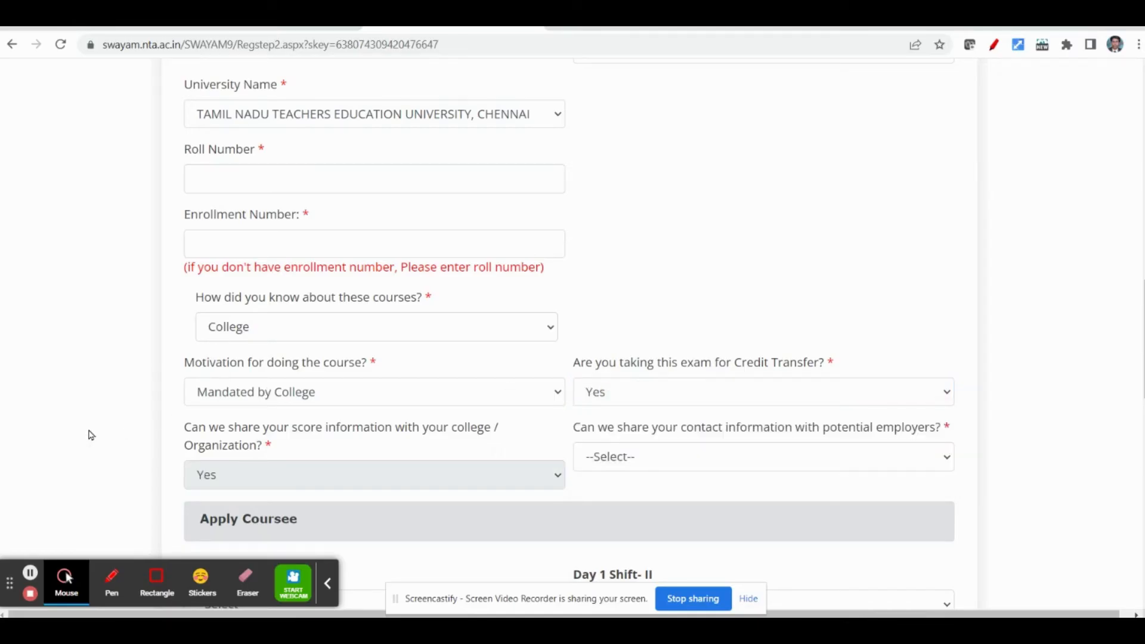
{"action": "scroll", "coordinate": [72, 439], "scroll_direction": "down", "scroll_amount": 1}
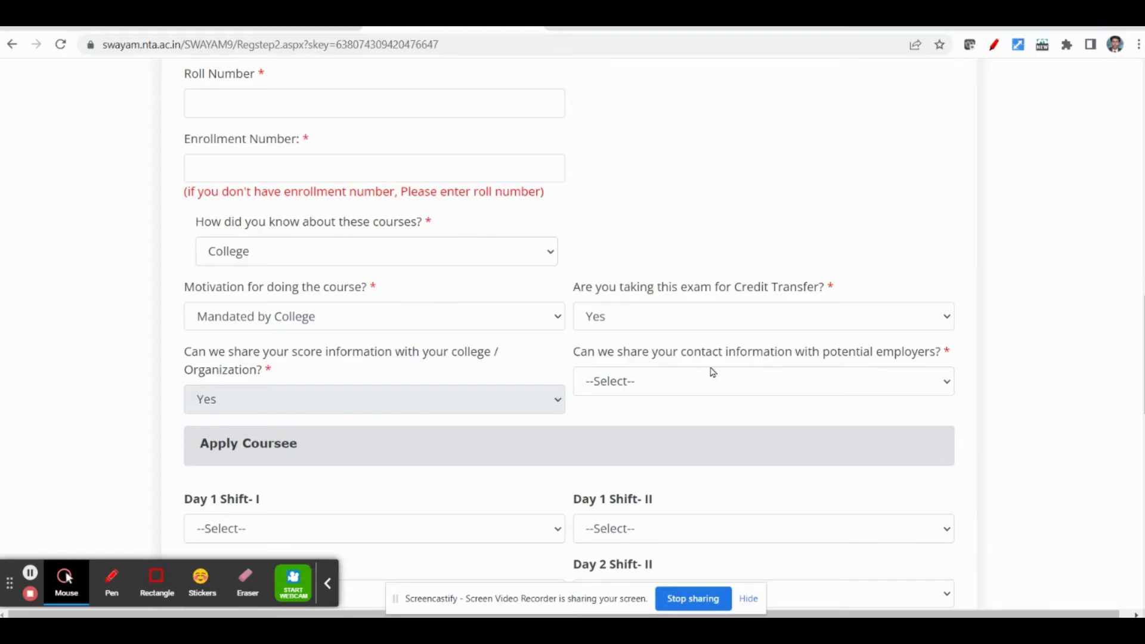
{"action": "left_click", "coordinate": [650, 387]}
{"action": "left_click", "coordinate": [610, 424]}
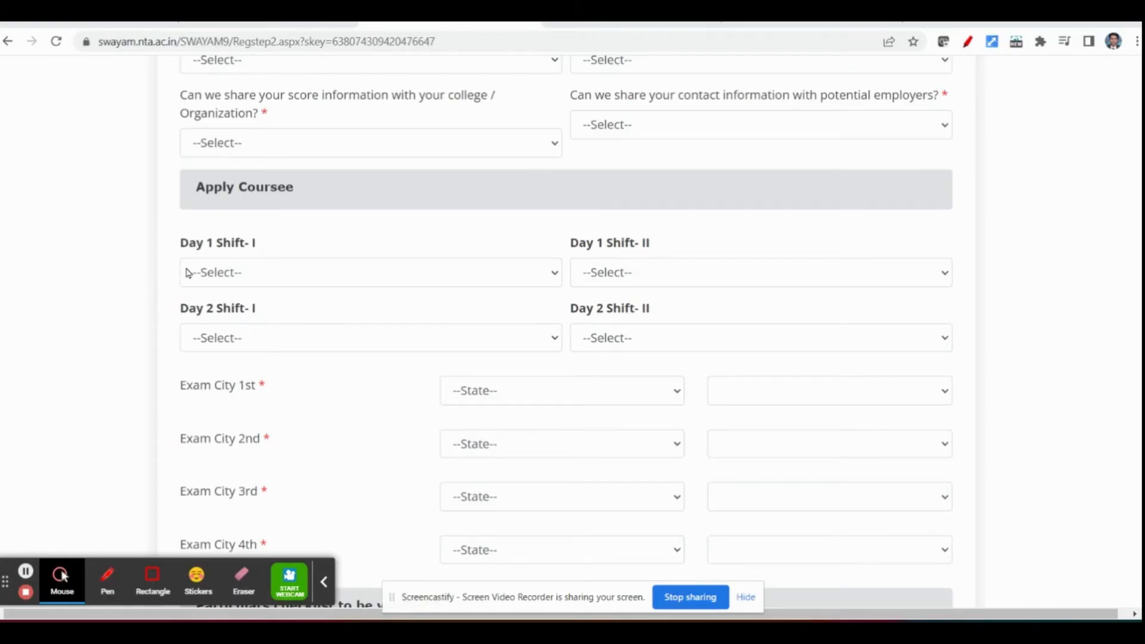
- Choose Child Development as the Day 1 Shift-I course and Basic Concepts in Education as the Day 2 Shift-I course
{"action": "left_click", "coordinate": [230, 277]}
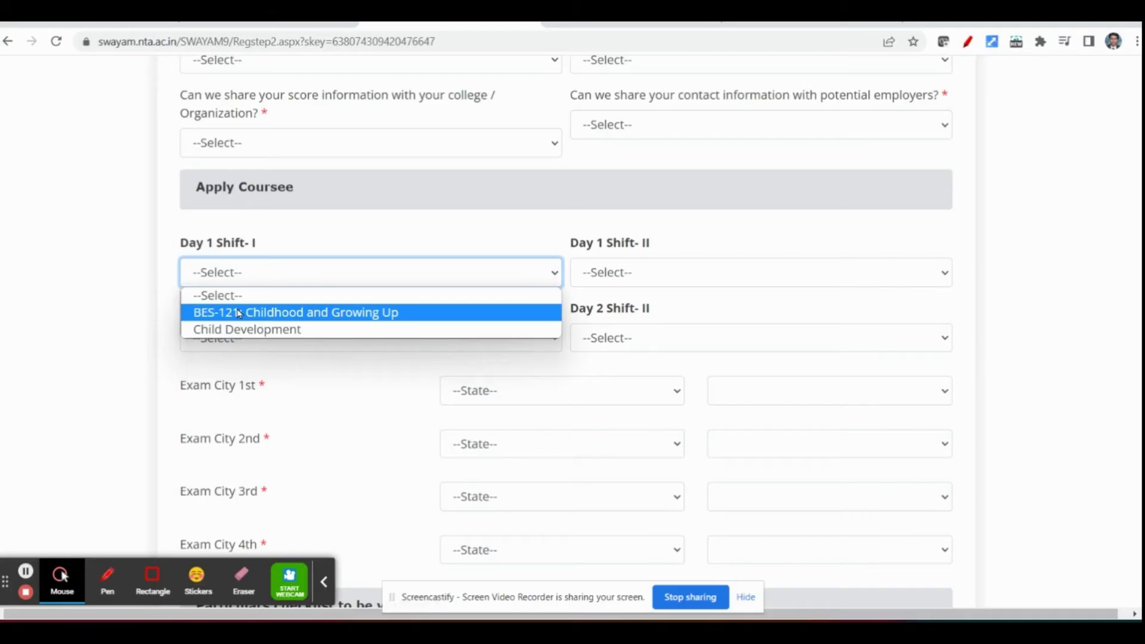
{"action": "left_click", "coordinate": [242, 330]}
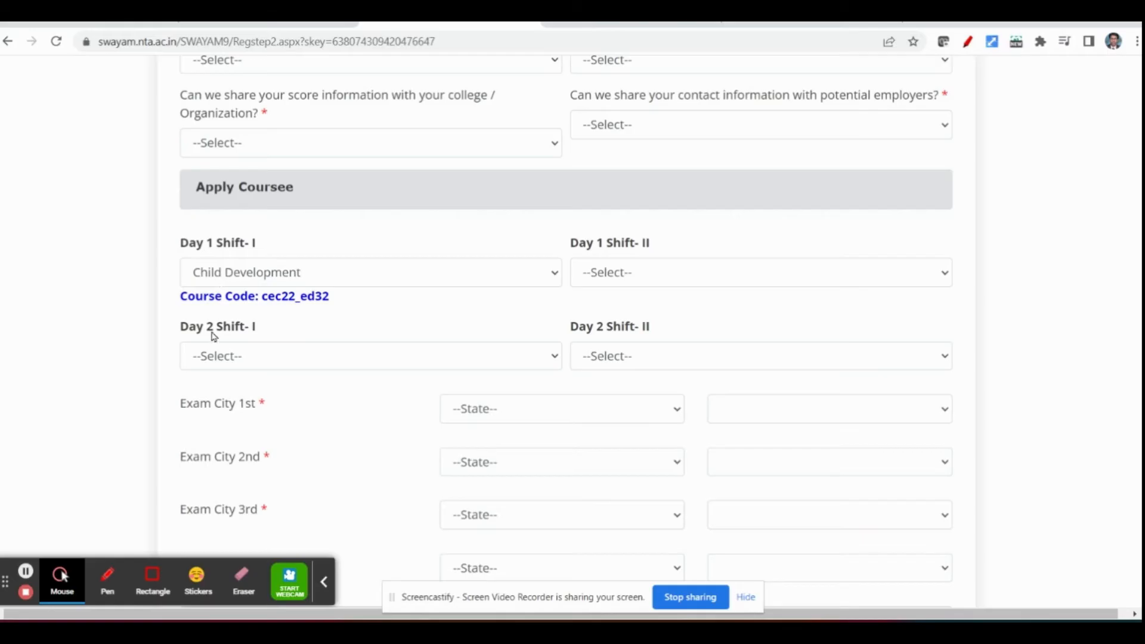
{"action": "left_click", "coordinate": [230, 358]}
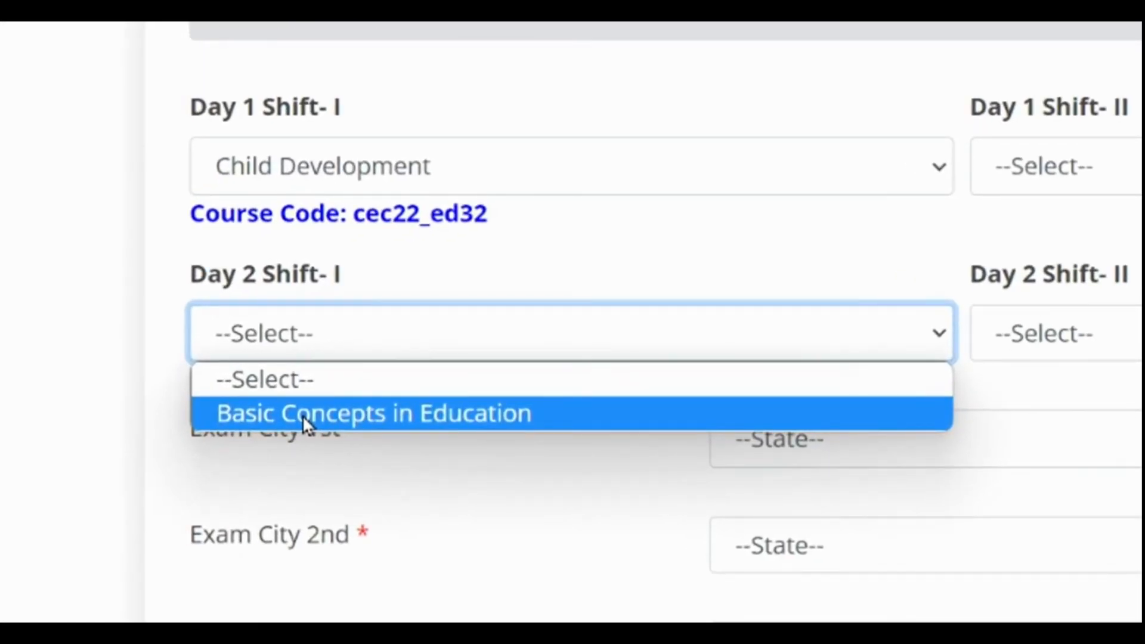
{"action": "left_click", "coordinate": [302, 413]}
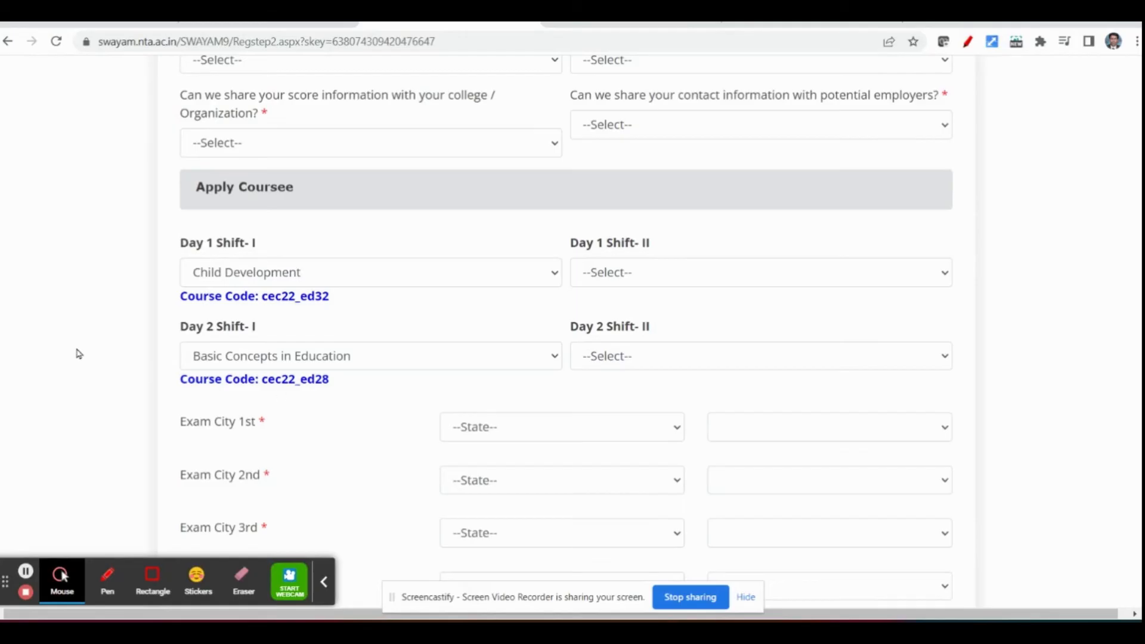
- Choose E-content Development as the Day 1 Shift-II course and Basic Instructional Methods as the Day 2 Shift-II course
{"action": "left_click", "coordinate": [649, 273]}
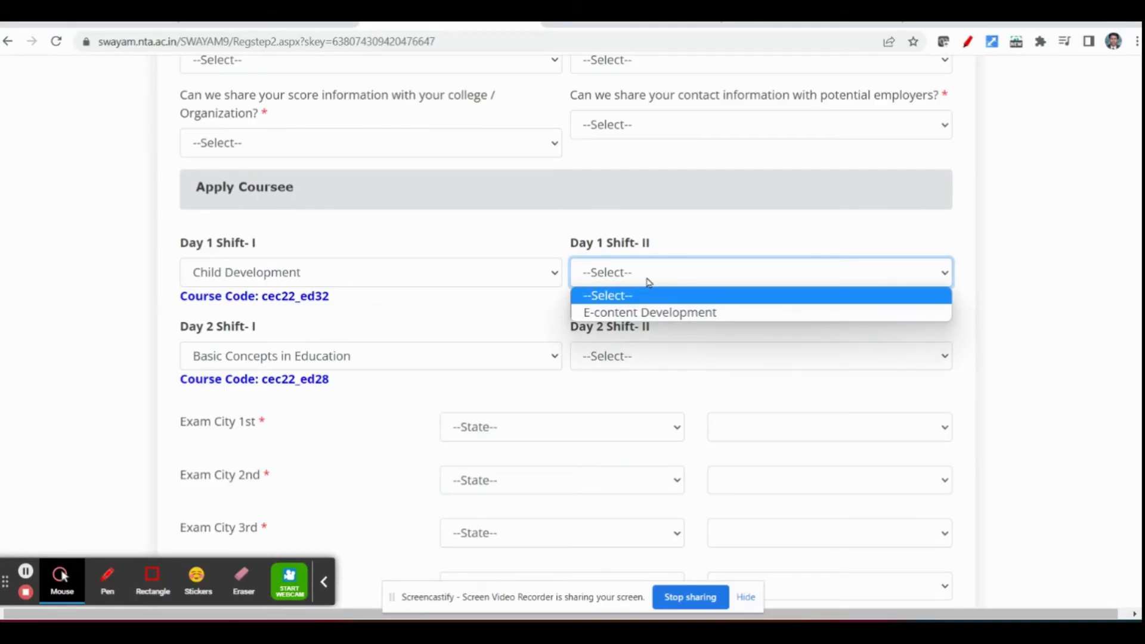
{"action": "left_click", "coordinate": [655, 313]}
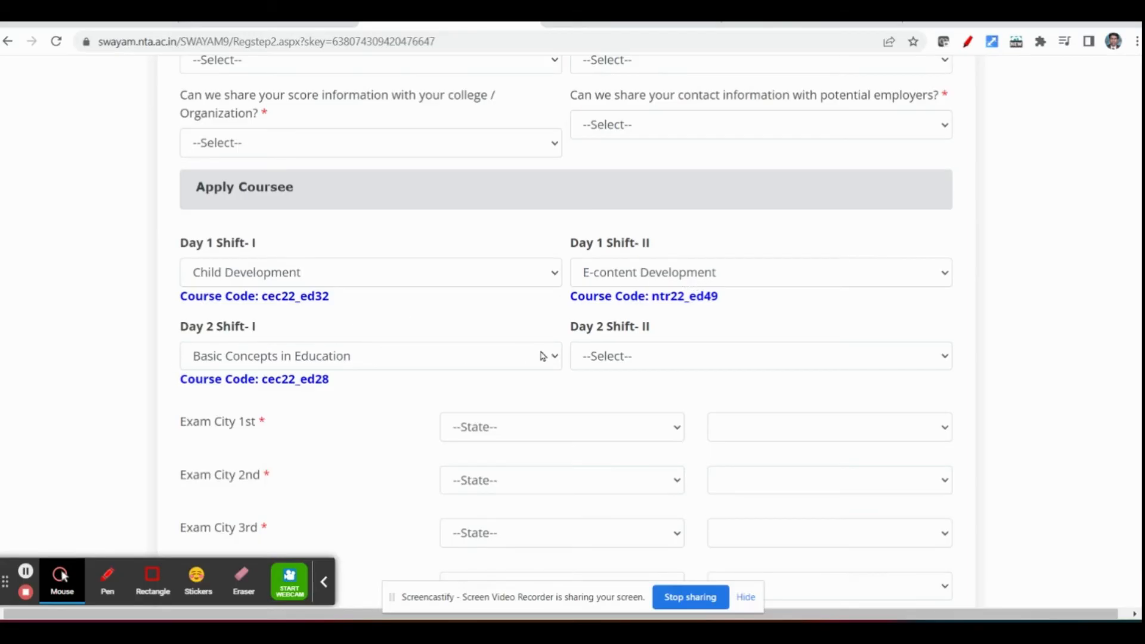
{"action": "left_click", "coordinate": [619, 354]}
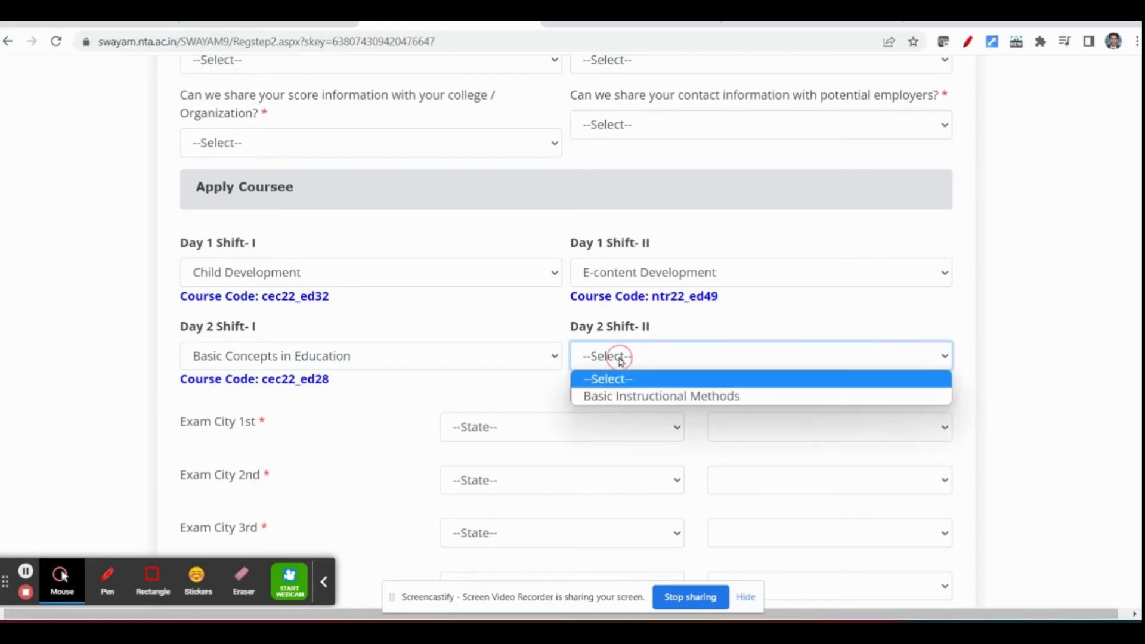
{"action": "left_click", "coordinate": [632, 397]}
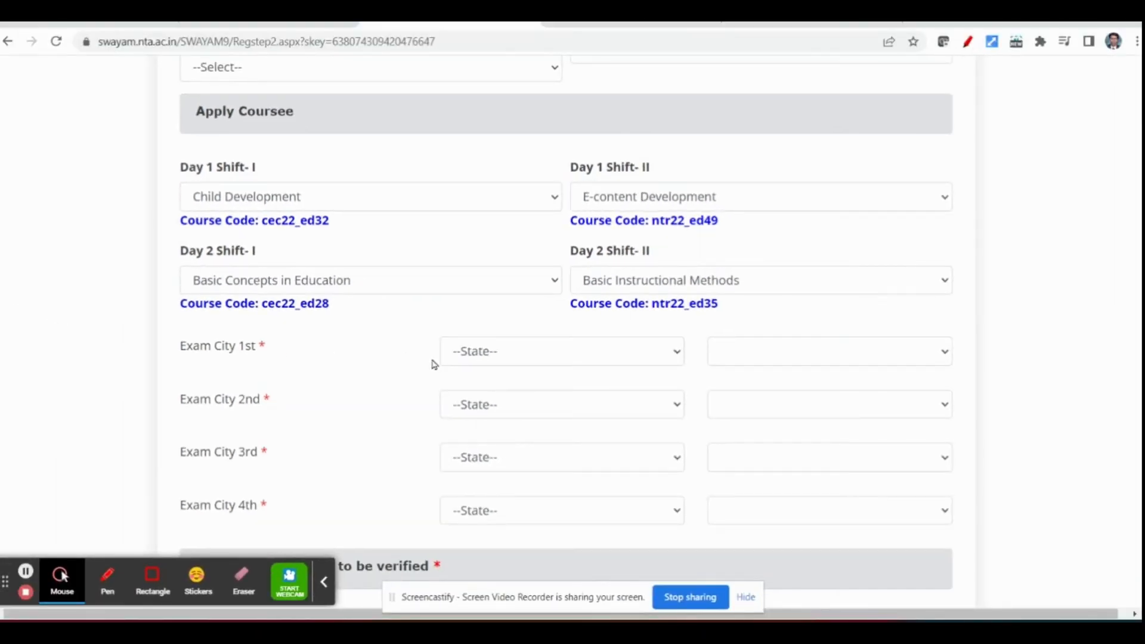
- Set the first exam city choice to Madurai in the state of Tamil Nadu
{"action": "scroll", "coordinate": [417, 340], "scroll_direction": "down", "scroll_amount": 1}
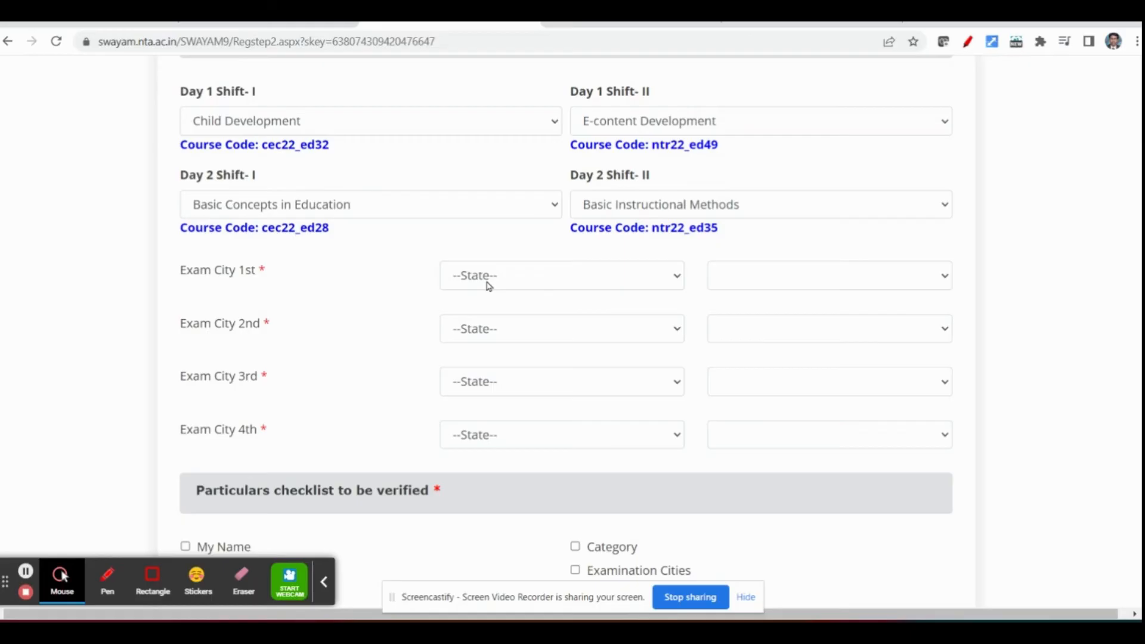
{"action": "left_click", "coordinate": [489, 285]}
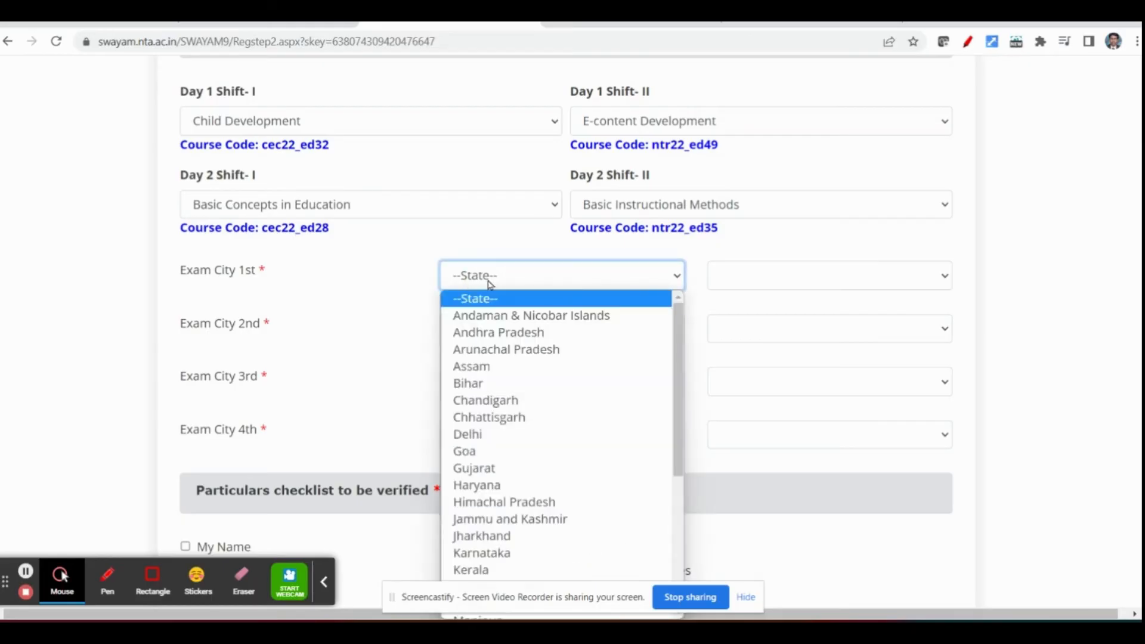
{"action": "key", "text": "t"}
{"action": "scroll", "coordinate": [512, 436], "scroll_direction": "down", "scroll_amount": 2}
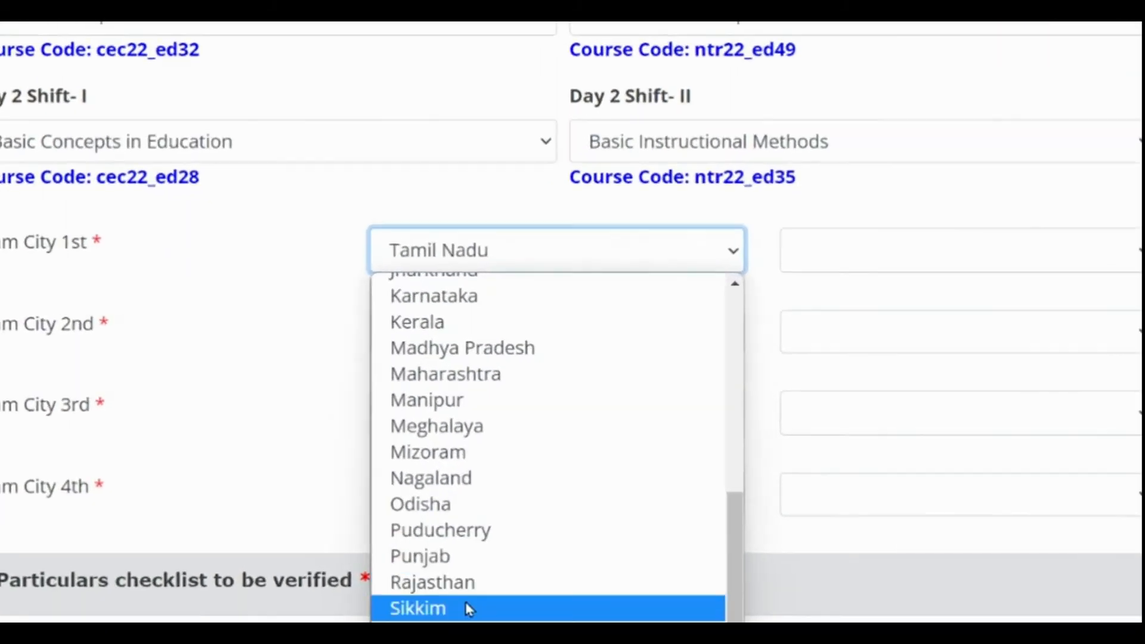
{"action": "left_click", "coordinate": [467, 633]}
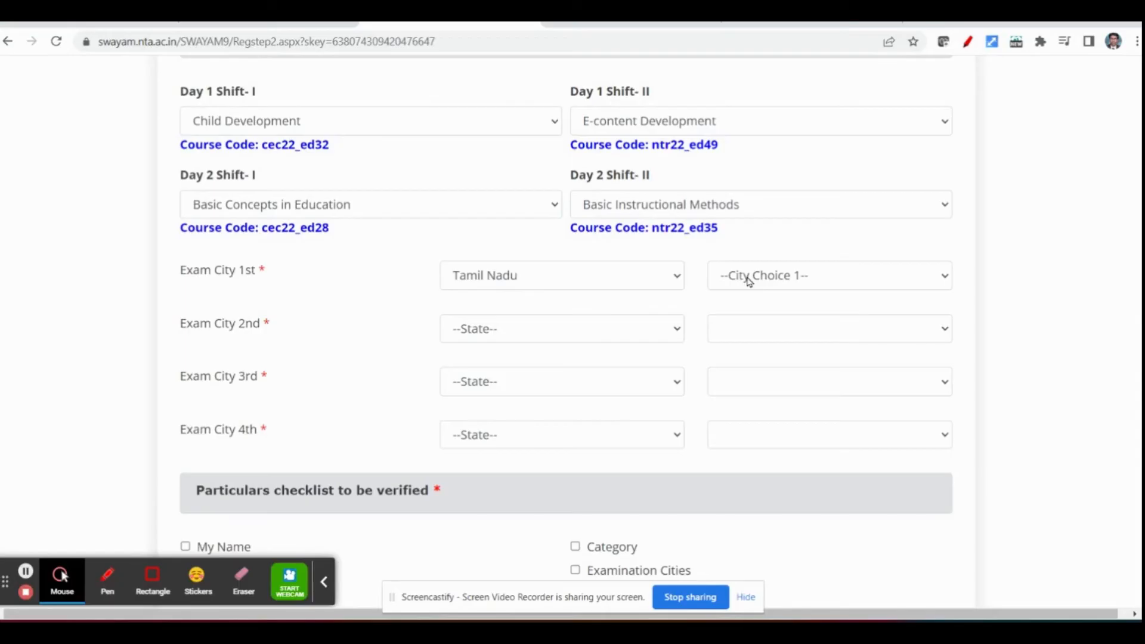
{"action": "left_click", "coordinate": [748, 278]}
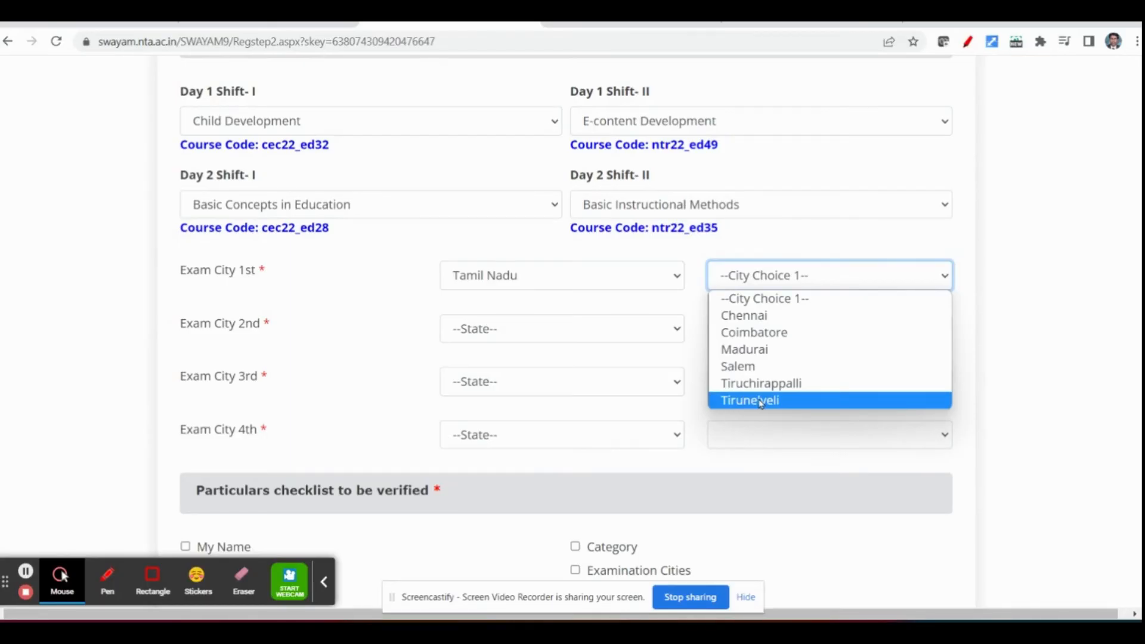
{"action": "left_click", "coordinate": [754, 350]}
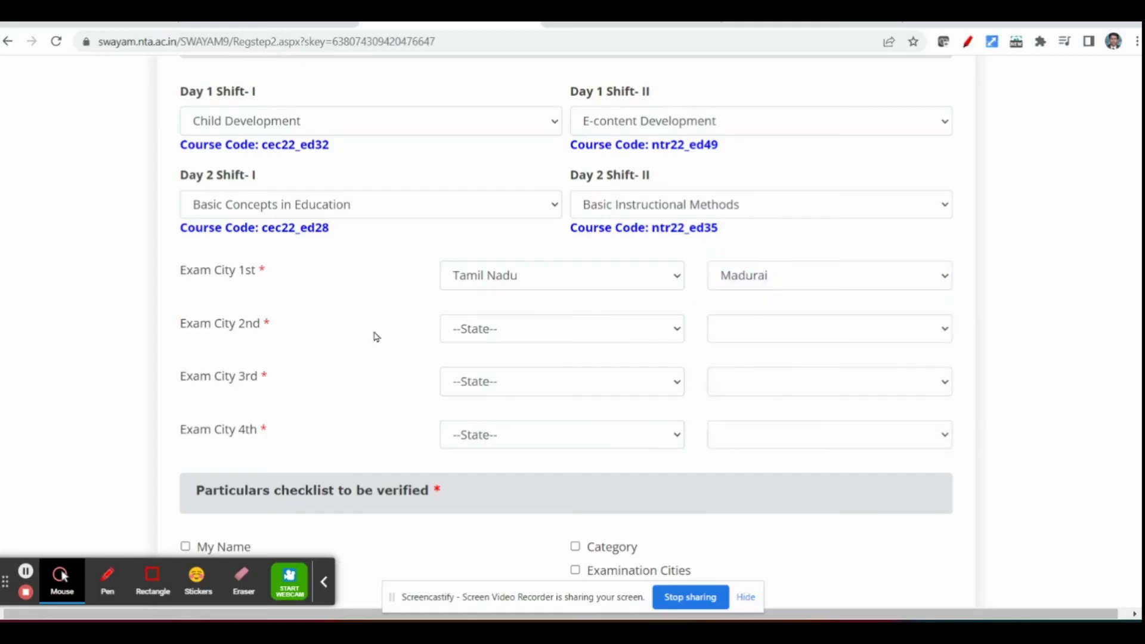
- Set the second exam city choice to Tiruchirappalli in the state of Tamil Nadu
{"action": "left_click", "coordinate": [474, 332]}
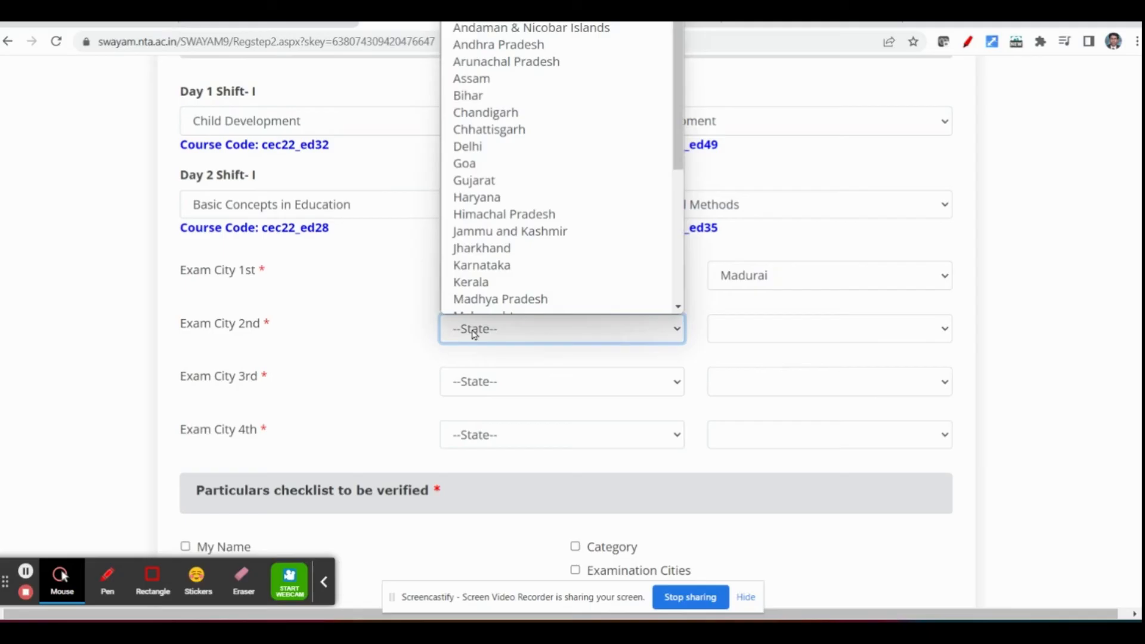
{"action": "key", "text": "t"}
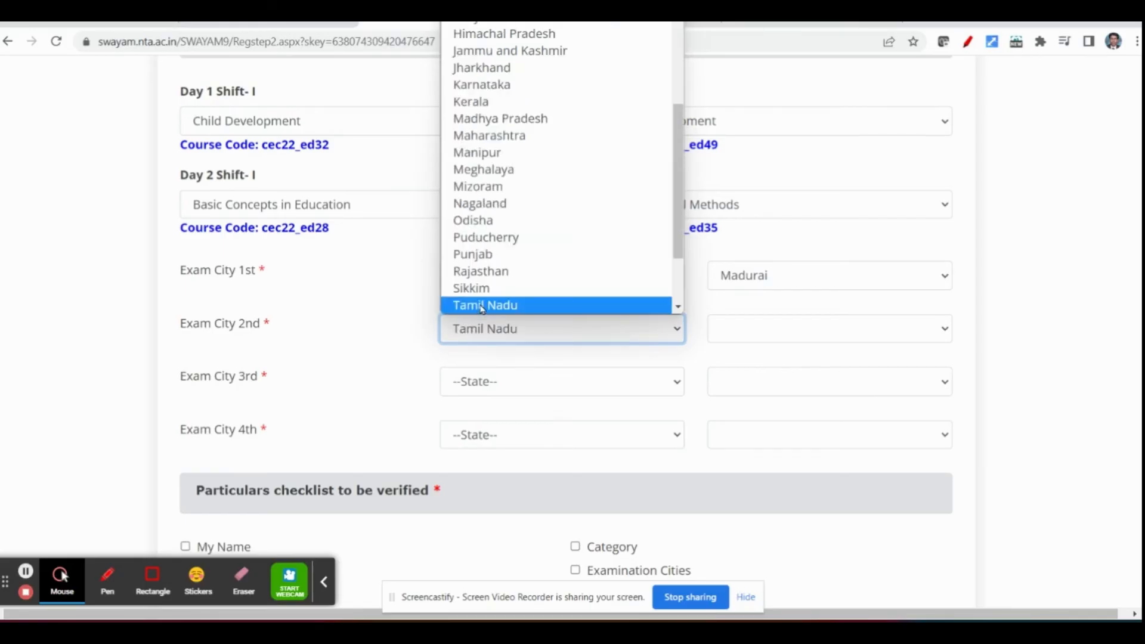
{"action": "left_click", "coordinate": [481, 306]}
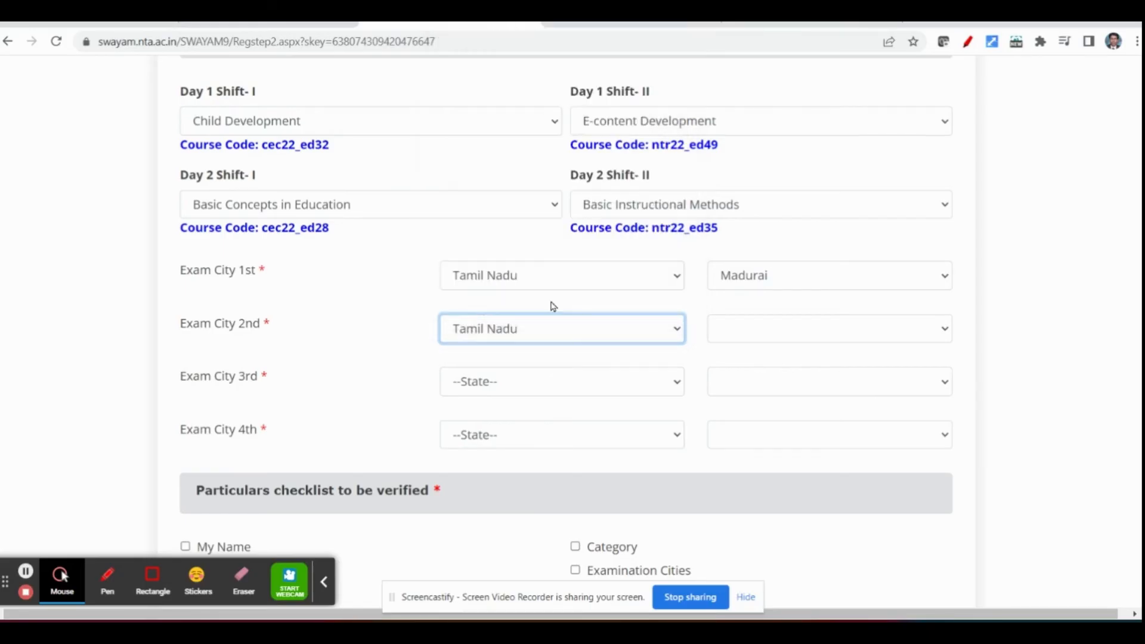
{"action": "left_click", "coordinate": [745, 333]}
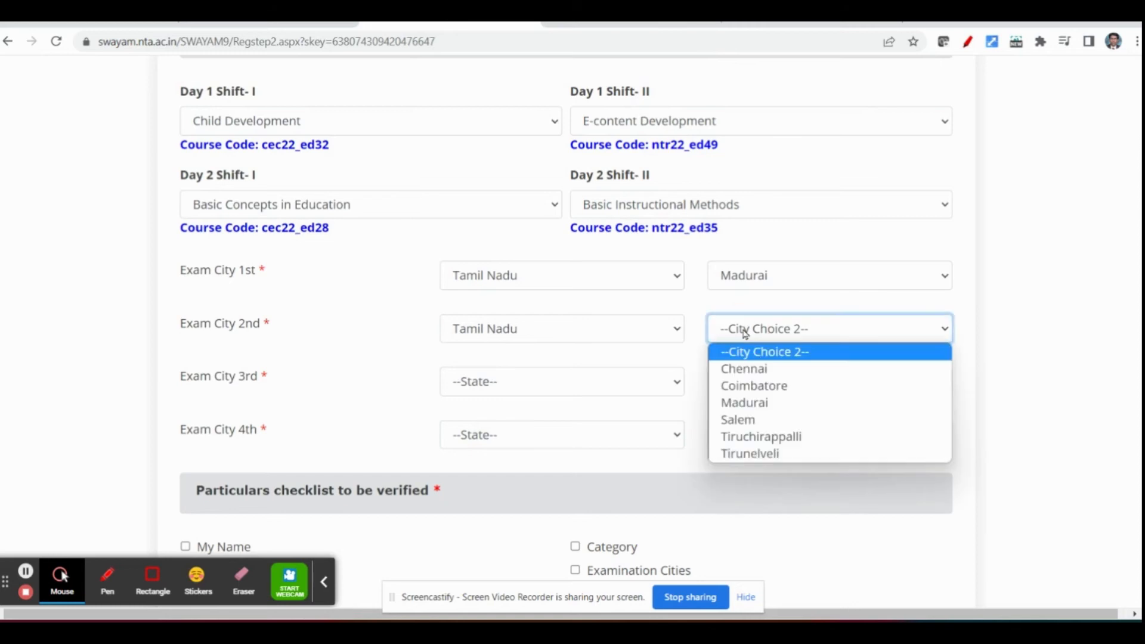
{"action": "left_click", "coordinate": [763, 441]}
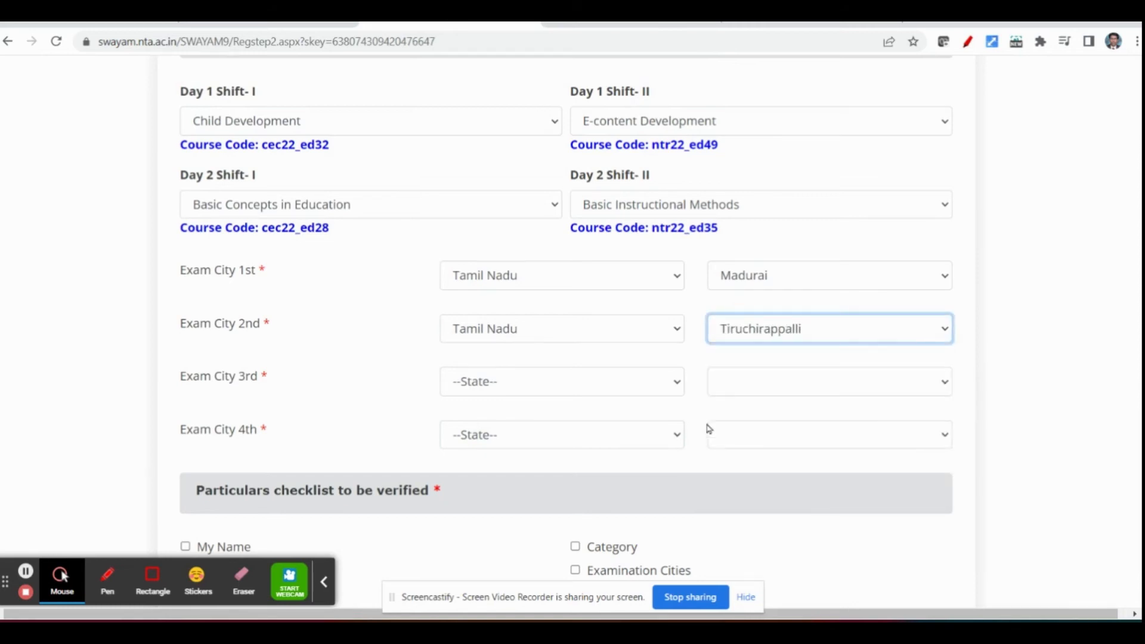
- Set the third exam city choice to Tirunelveli in the state of Tamil Nadu
{"action": "left_click", "coordinate": [486, 382]}
{"action": "scroll", "coordinate": [489, 361], "scroll_direction": "down", "scroll_amount": 3}
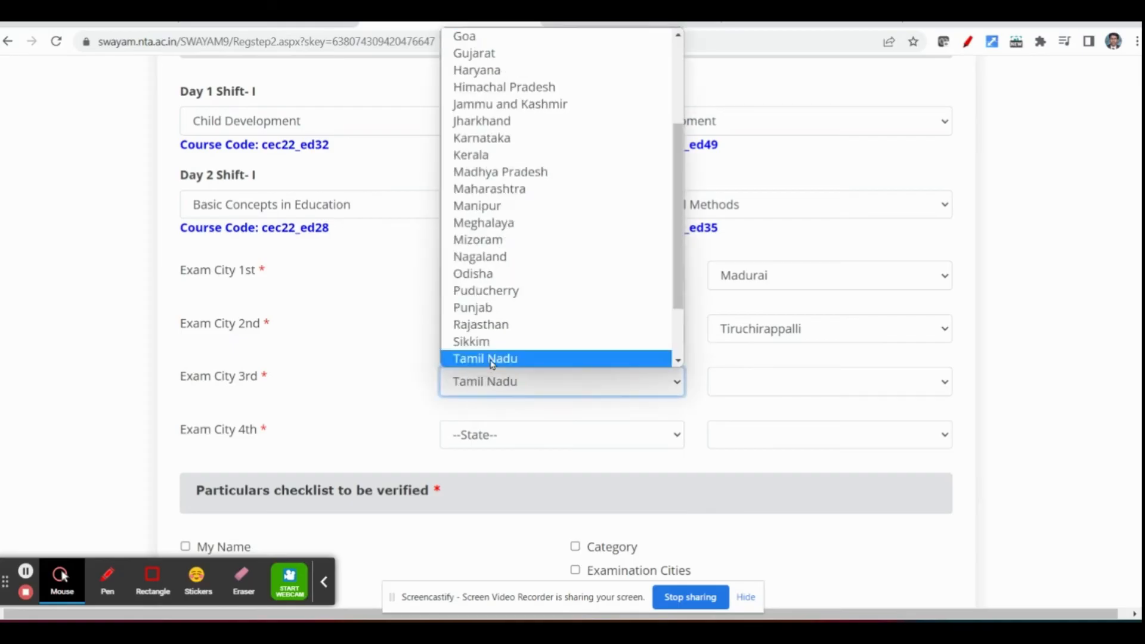
{"action": "left_click", "coordinate": [490, 361]}
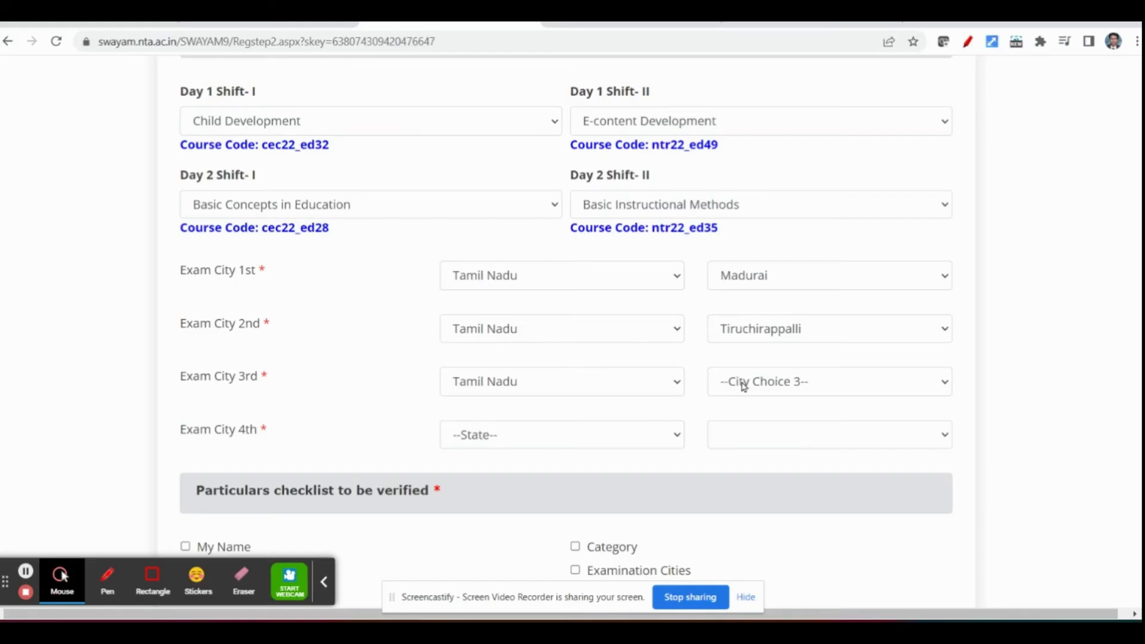
{"action": "left_click", "coordinate": [743, 386]}
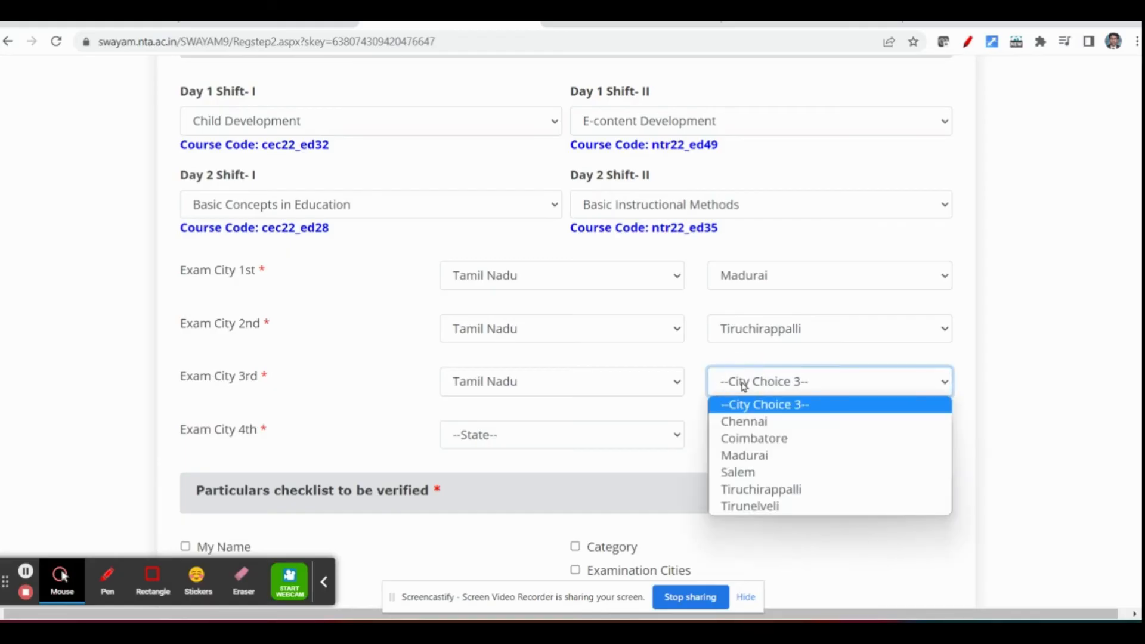
{"action": "left_click", "coordinate": [749, 461]}
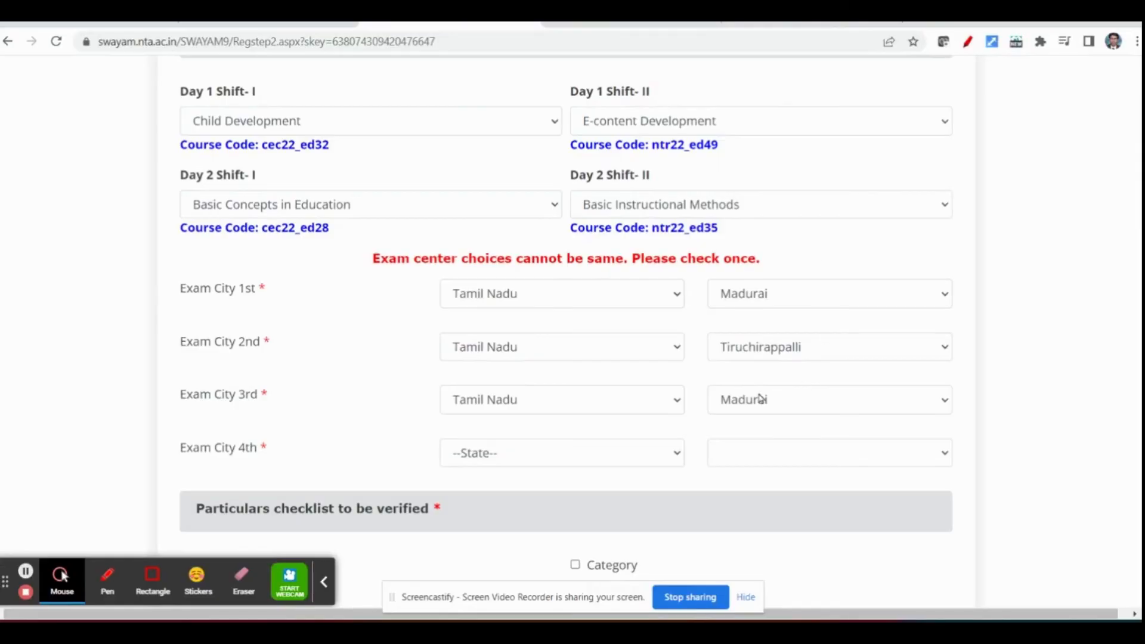
{"action": "left_click", "coordinate": [761, 398]}
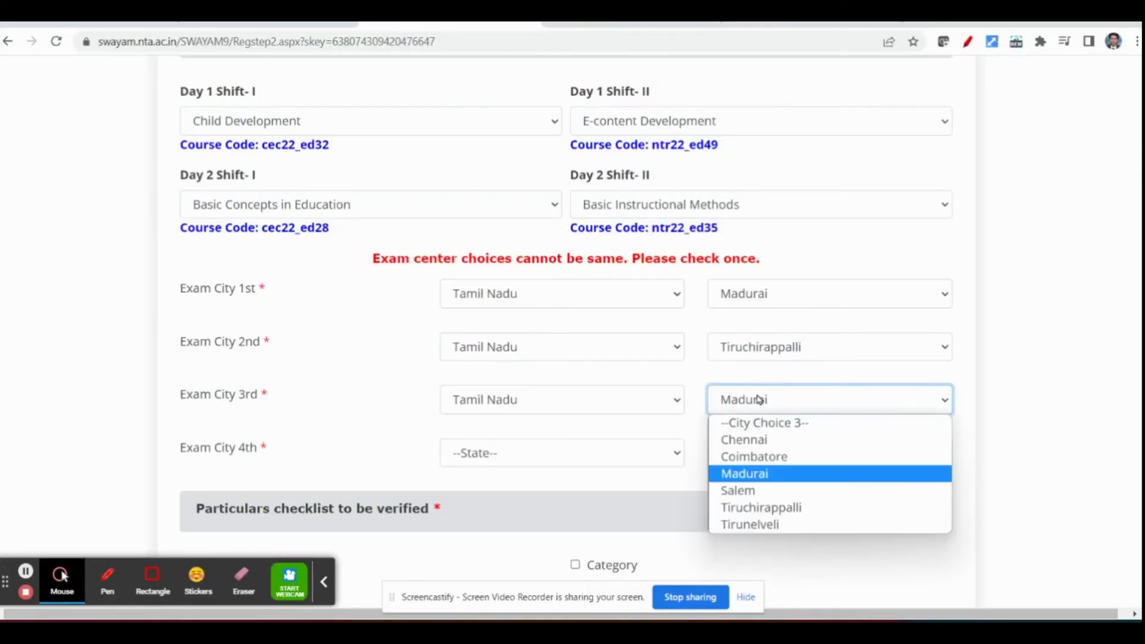
{"action": "left_click", "coordinate": [774, 525]}
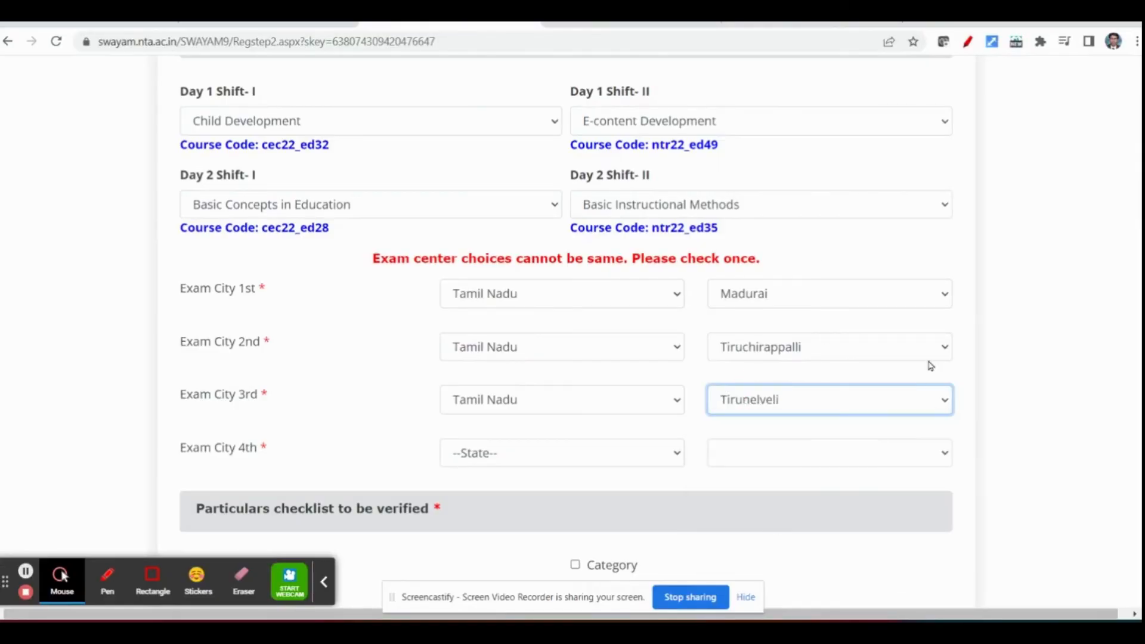
- Set the fourth exam city choice to Salem in the state of Tamil Nadu
{"action": "left_click", "coordinate": [502, 447]}
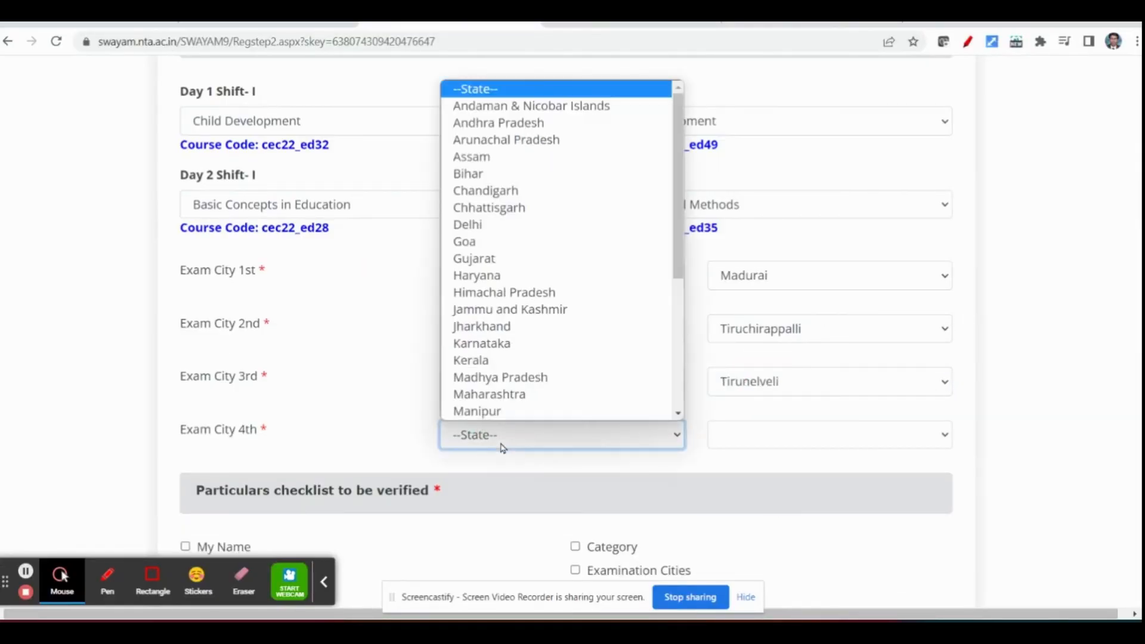
{"action": "key", "text": "t"}
{"action": "key", "text": "Down"}
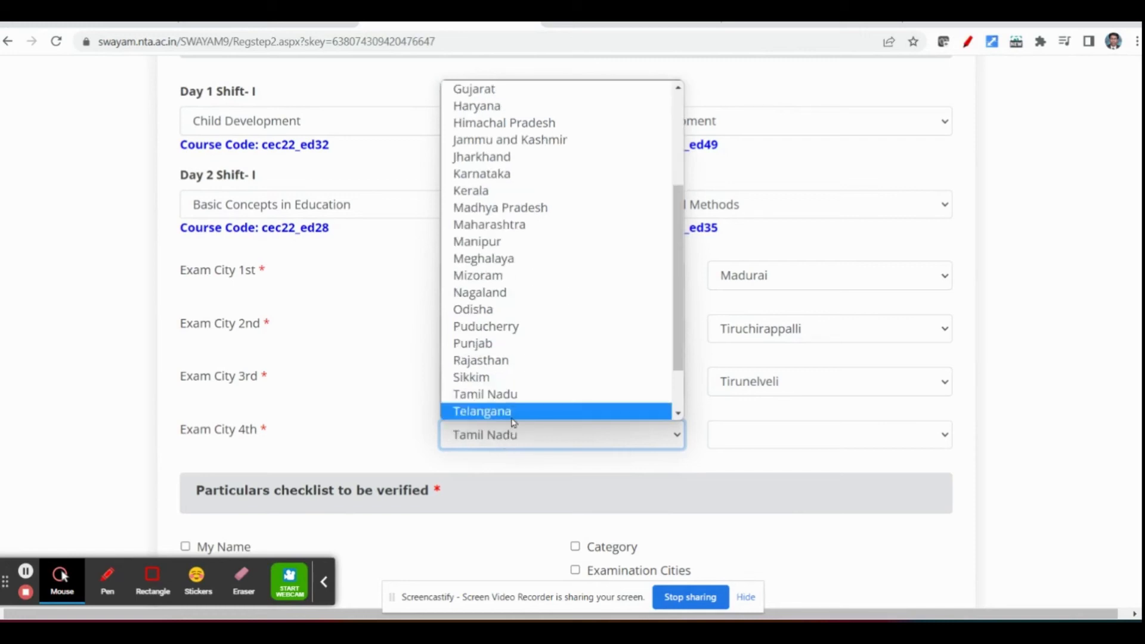
{"action": "left_click", "coordinate": [514, 411]}
{"action": "left_click", "coordinate": [498, 435]}
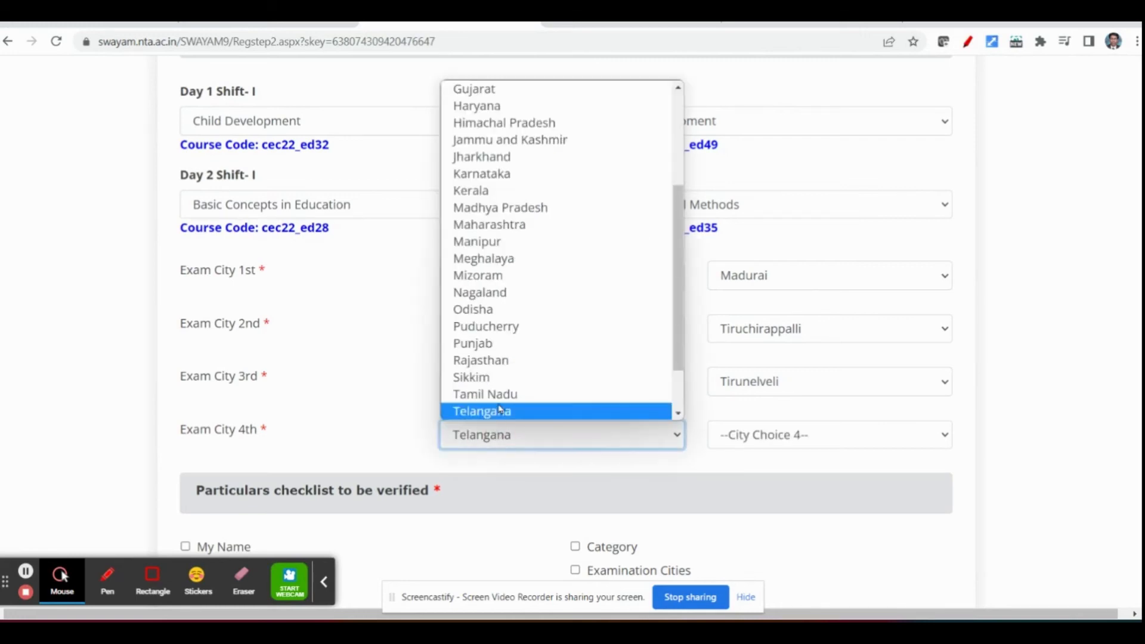
{"action": "left_click", "coordinate": [499, 395]}
{"action": "left_click", "coordinate": [753, 434]}
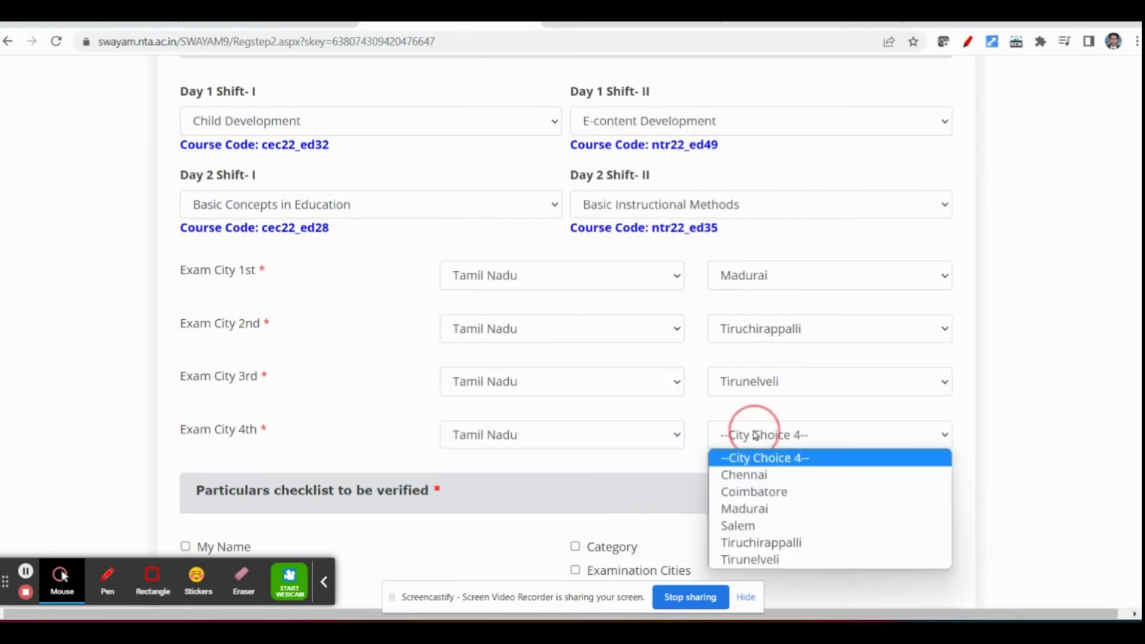
{"action": "left_click", "coordinate": [756, 528]}
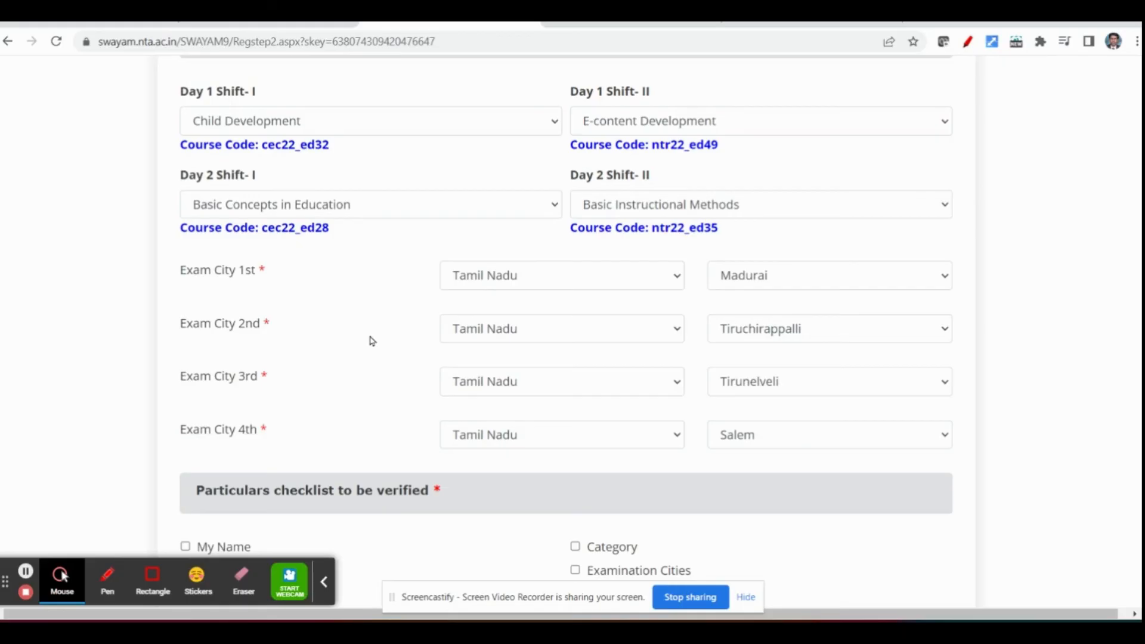
- Mark all particulars in the verification checklist as checked: My Name, Father's Name, Mother's Name, Date of Birth, Gender, Category and Examination Cities
{"action": "scroll", "coordinate": [372, 341], "scroll_direction": "down", "scroll_amount": 4}
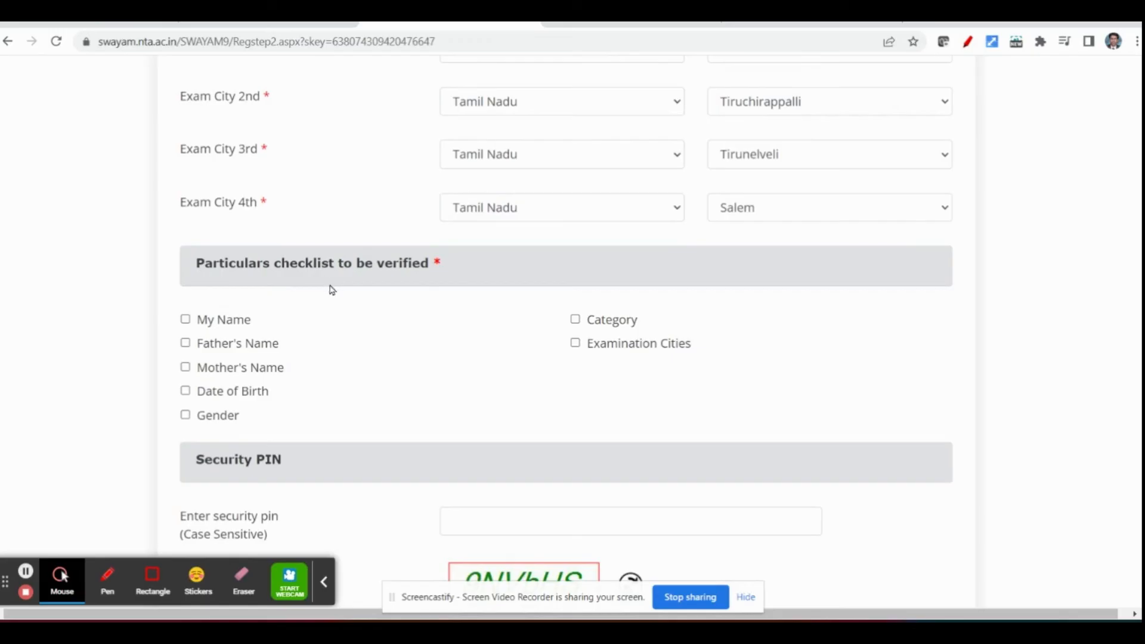
{"action": "left_click", "coordinate": [186, 319]}
{"action": "left_click", "coordinate": [185, 342]}
{"action": "left_click", "coordinate": [186, 366]}
{"action": "left_click", "coordinate": [186, 391]}
{"action": "left_click", "coordinate": [186, 414]}
{"action": "left_click", "coordinate": [575, 320]}
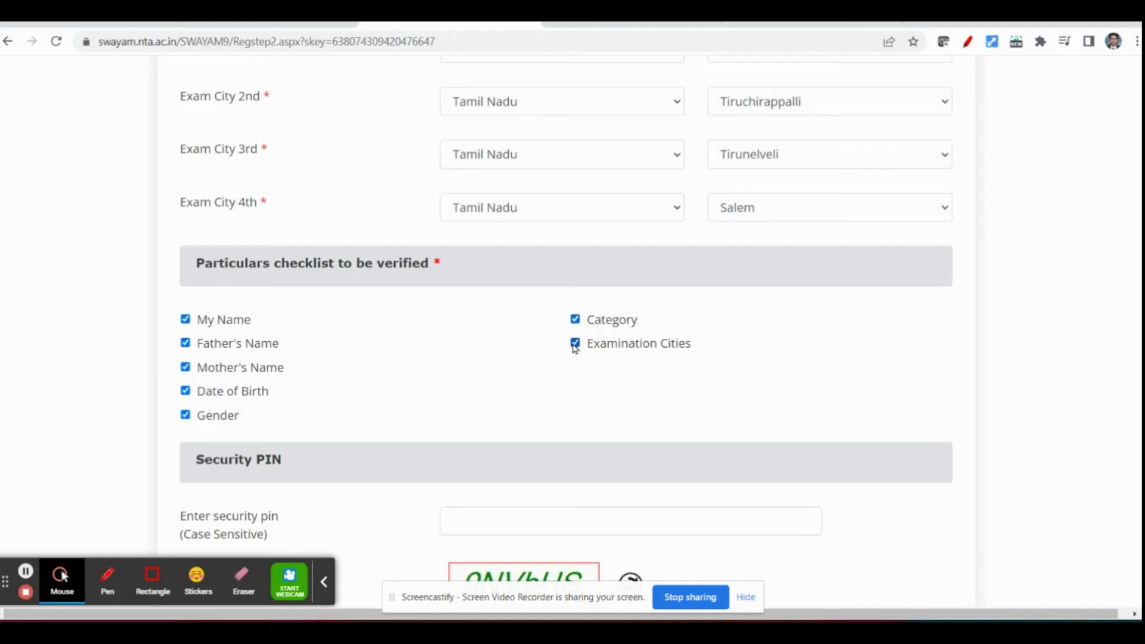
- Place the cursor in the empty security PIN field and look over the agreement and submission section of the form
{"action": "scroll", "coordinate": [495, 353], "scroll_direction": "down", "scroll_amount": 1}
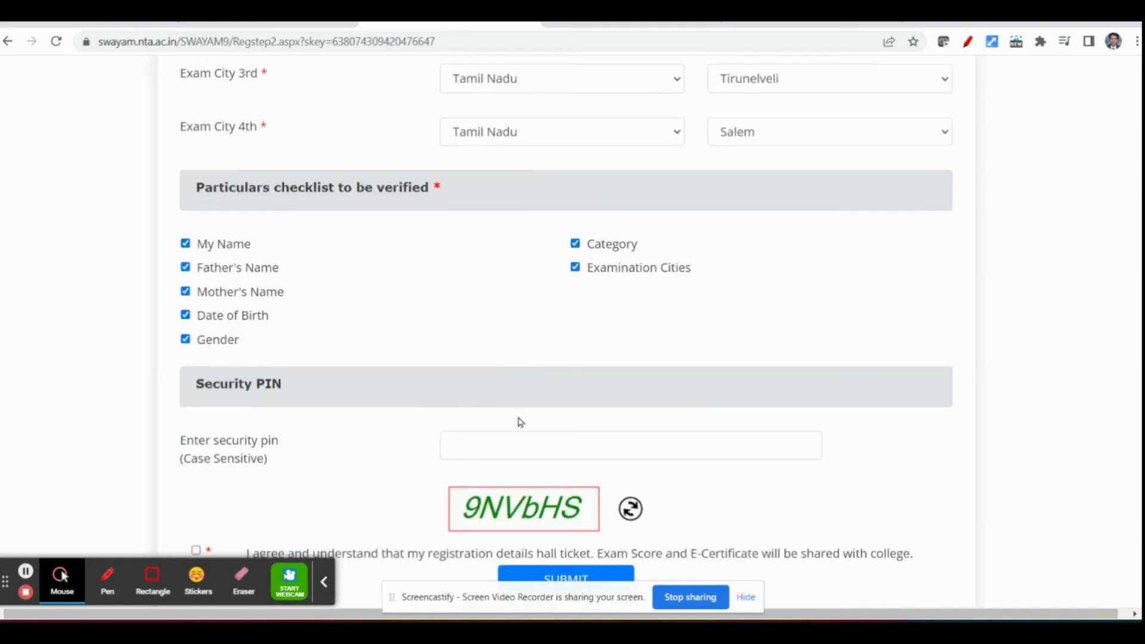
{"action": "left_click", "coordinate": [501, 443]}
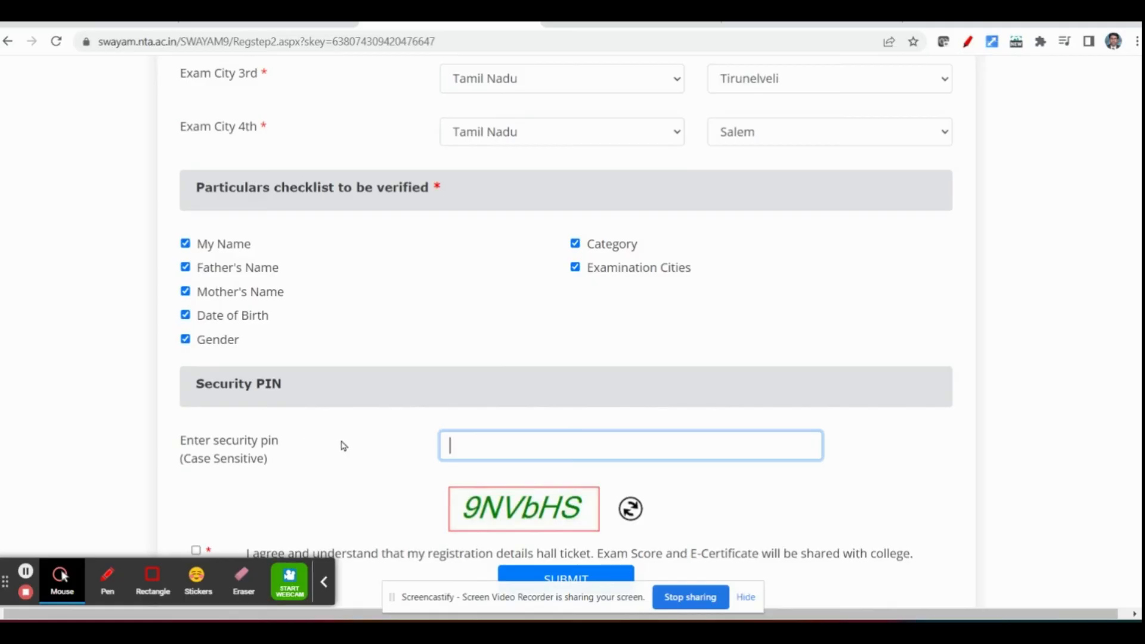
{"action": "scroll", "coordinate": [339, 447], "scroll_direction": "down", "scroll_amount": 1}
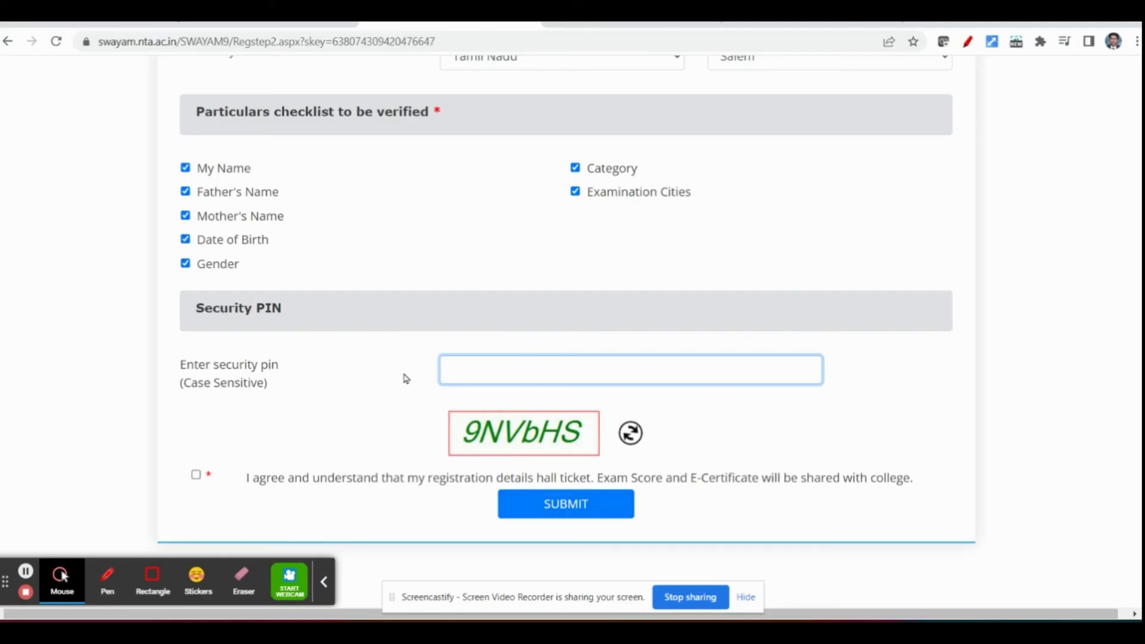
{"action": "scroll", "coordinate": [406, 378], "scroll_direction": "up", "scroll_amount": 2}
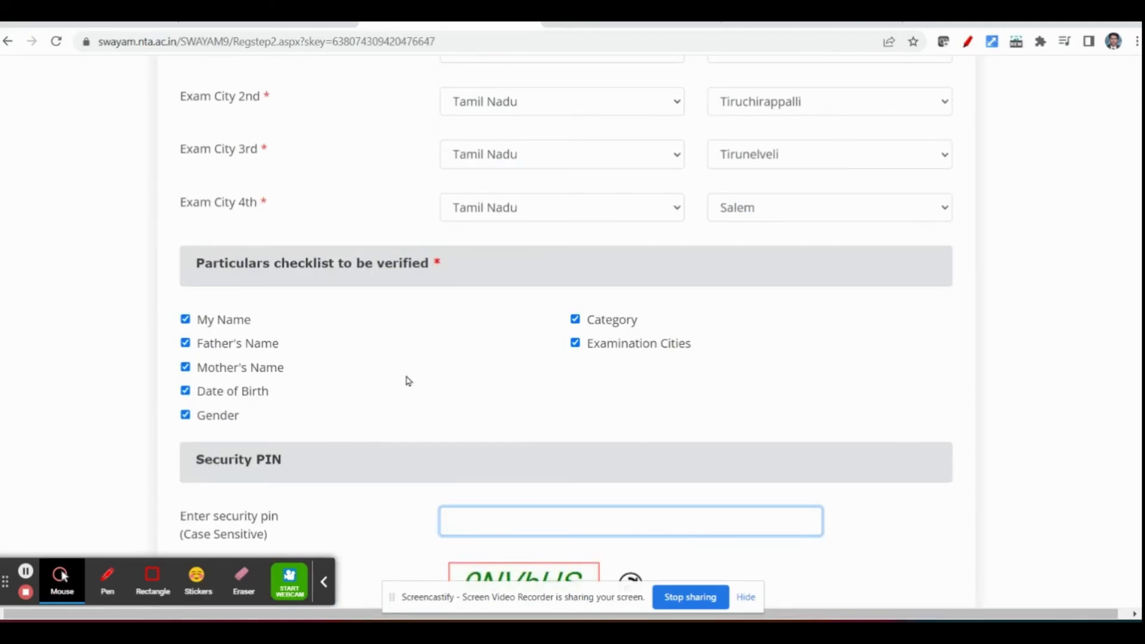
{"action": "scroll", "coordinate": [406, 378], "scroll_direction": "down", "scroll_amount": 1}
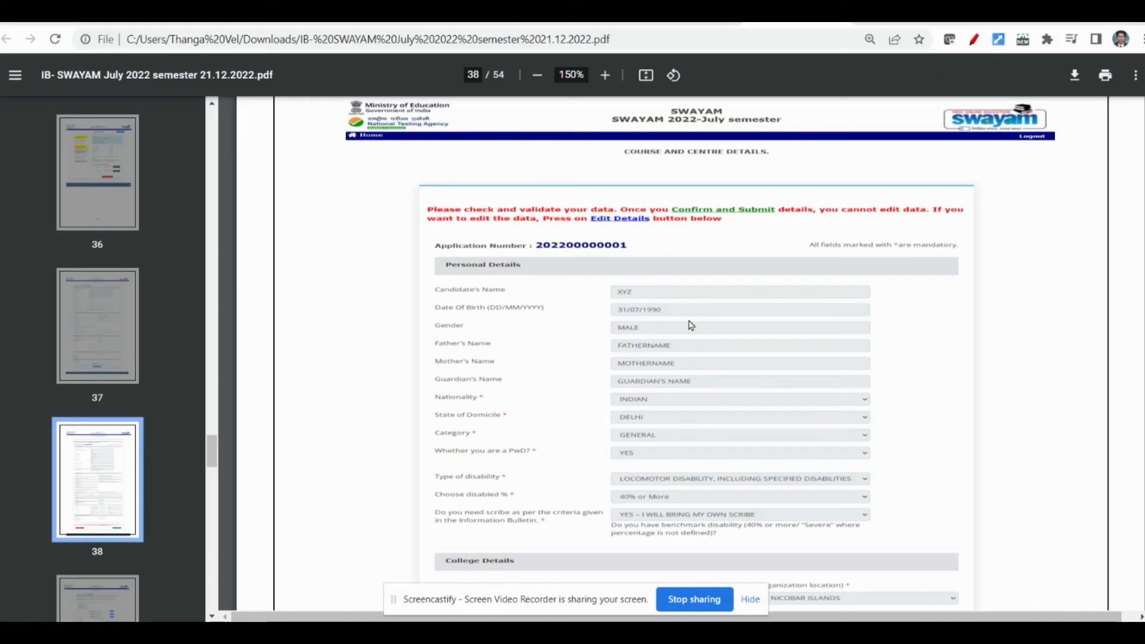
- Read the information bulletin's sample course and centre details page from the personal details through the edit and confirm options
{"action": "scroll", "coordinate": [690, 325], "scroll_direction": "down", "scroll_amount": 4}
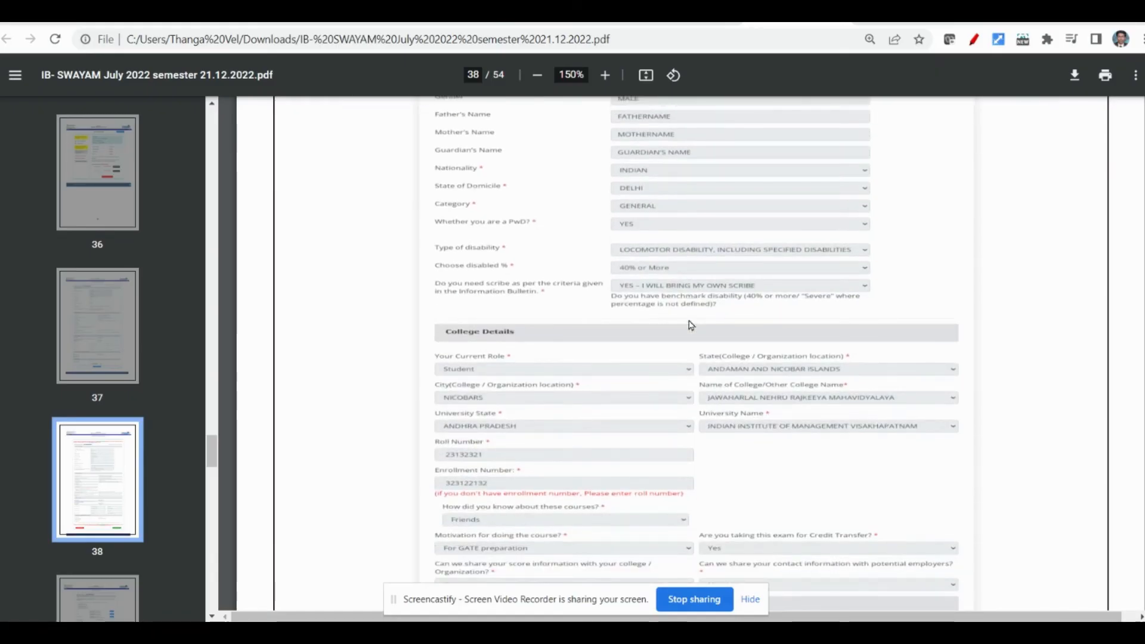
{"action": "scroll", "coordinate": [691, 325], "scroll_direction": "down", "scroll_amount": 3}
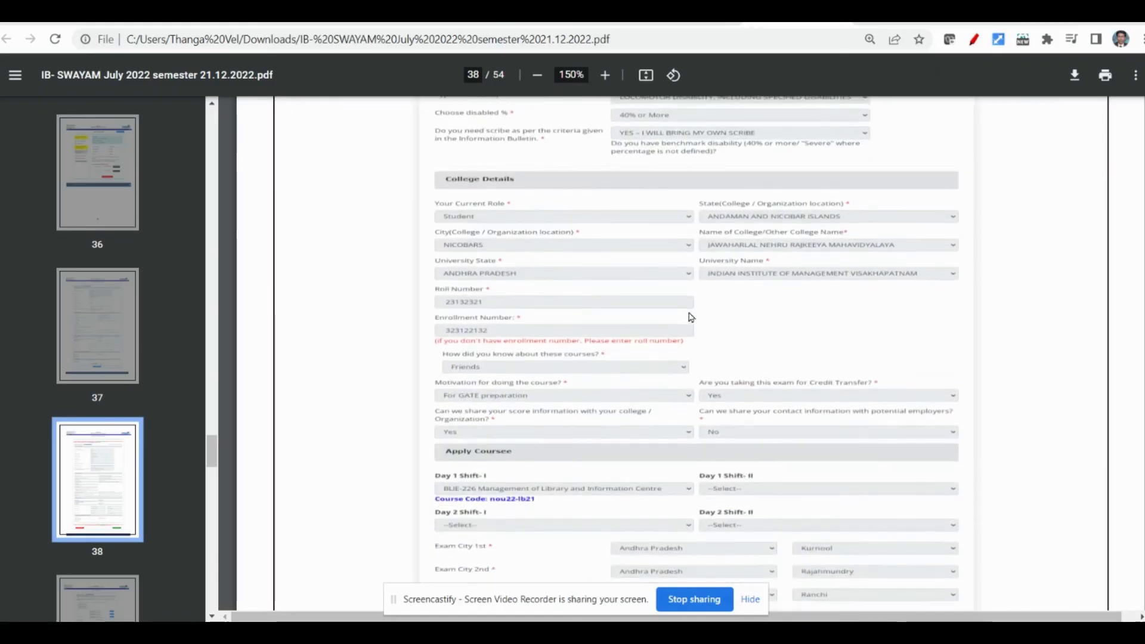
{"action": "scroll", "coordinate": [690, 325], "scroll_direction": "down", "scroll_amount": 3}
{"action": "scroll", "coordinate": [692, 305], "scroll_direction": "down", "scroll_amount": 1}
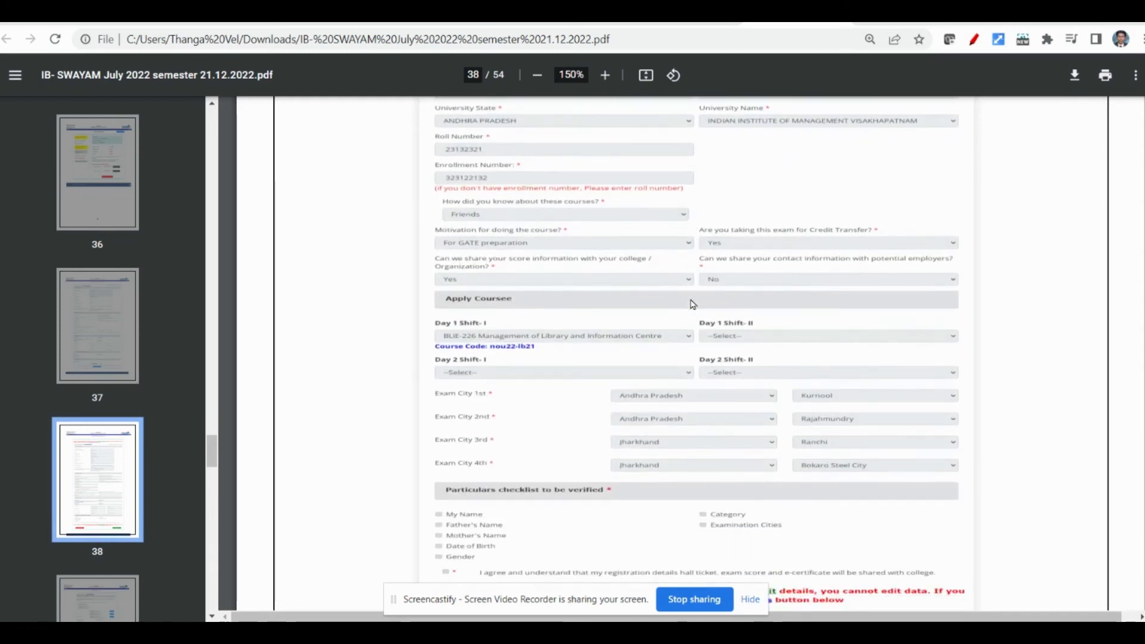
{"action": "scroll", "coordinate": [692, 304], "scroll_direction": "down", "scroll_amount": 3}
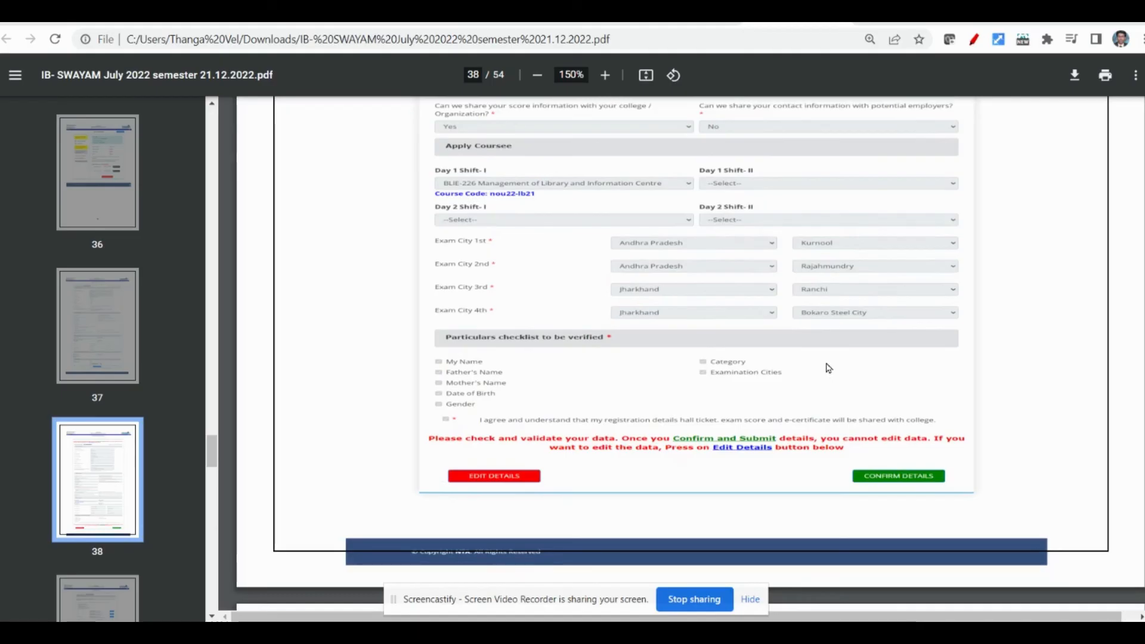
- Examine the bulletin's sample document upload page, including the photo, signature and PwD certificate requirements and the declaration
{"action": "scroll", "coordinate": [826, 365], "scroll_direction": "down", "scroll_amount": 5}
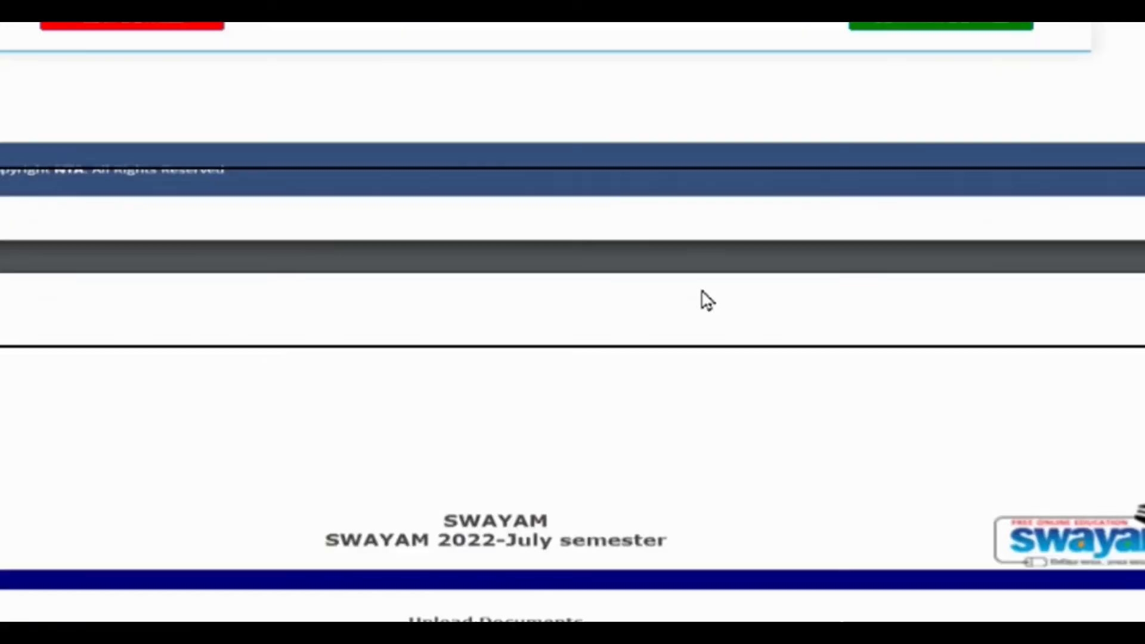
{"action": "scroll", "coordinate": [651, 299], "scroll_direction": "down", "scroll_amount": 12}
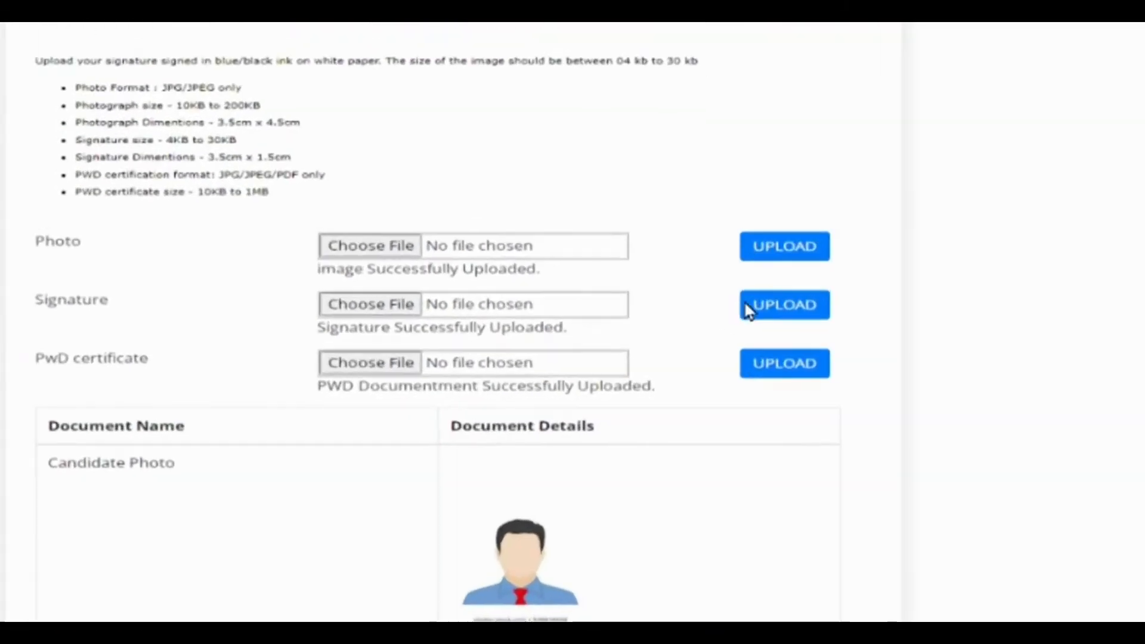
{"action": "scroll", "coordinate": [612, 411], "scroll_direction": "down", "scroll_amount": 3}
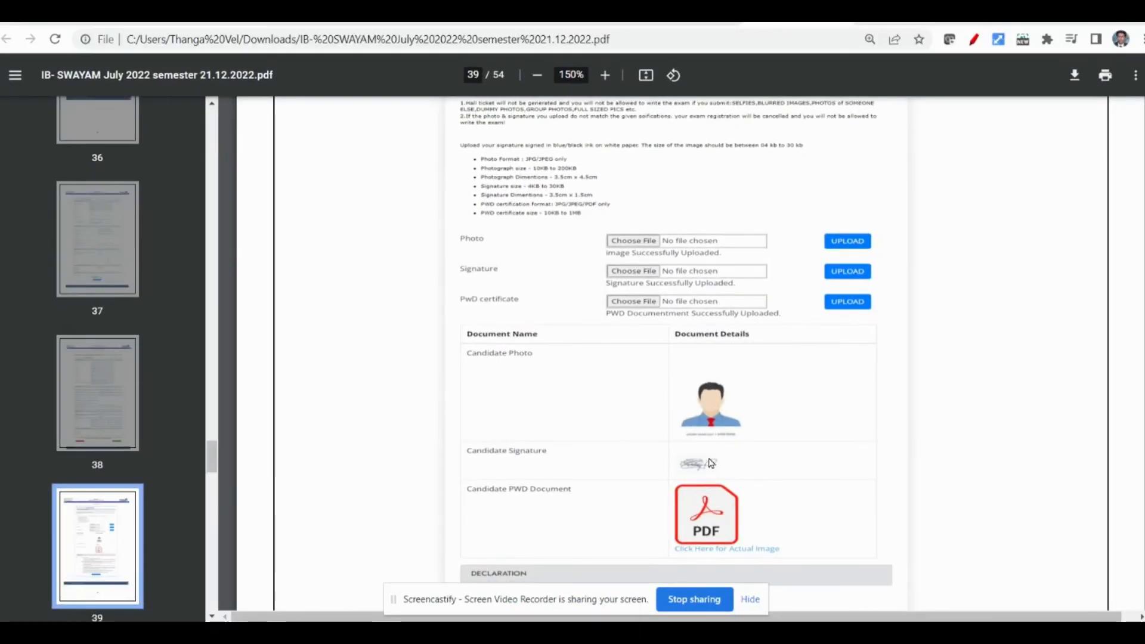
{"action": "scroll", "coordinate": [636, 437], "scroll_direction": "down", "scroll_amount": 1}
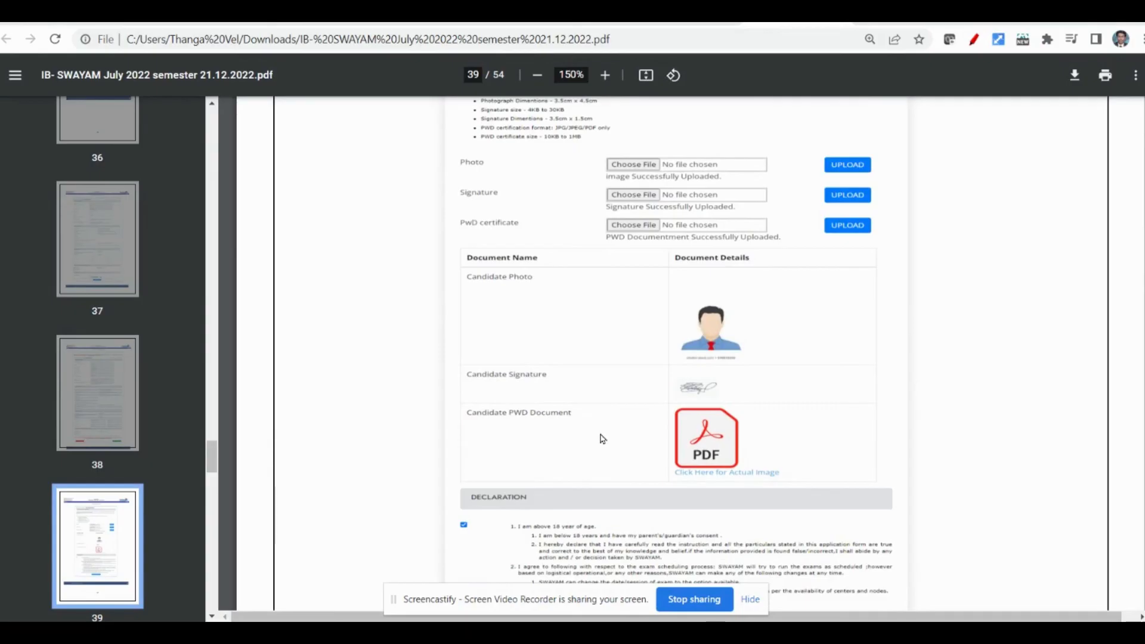
{"action": "scroll", "coordinate": [601, 438], "scroll_direction": "down", "scroll_amount": 2}
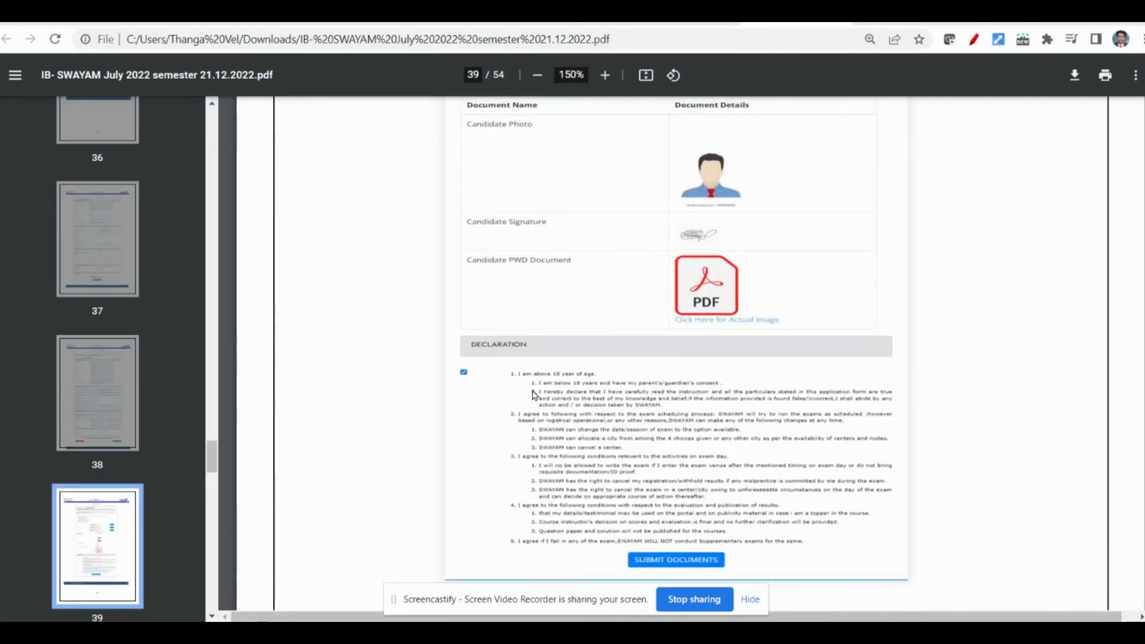
{"action": "scroll", "coordinate": [572, 417], "scroll_direction": "down", "scroll_amount": 1}
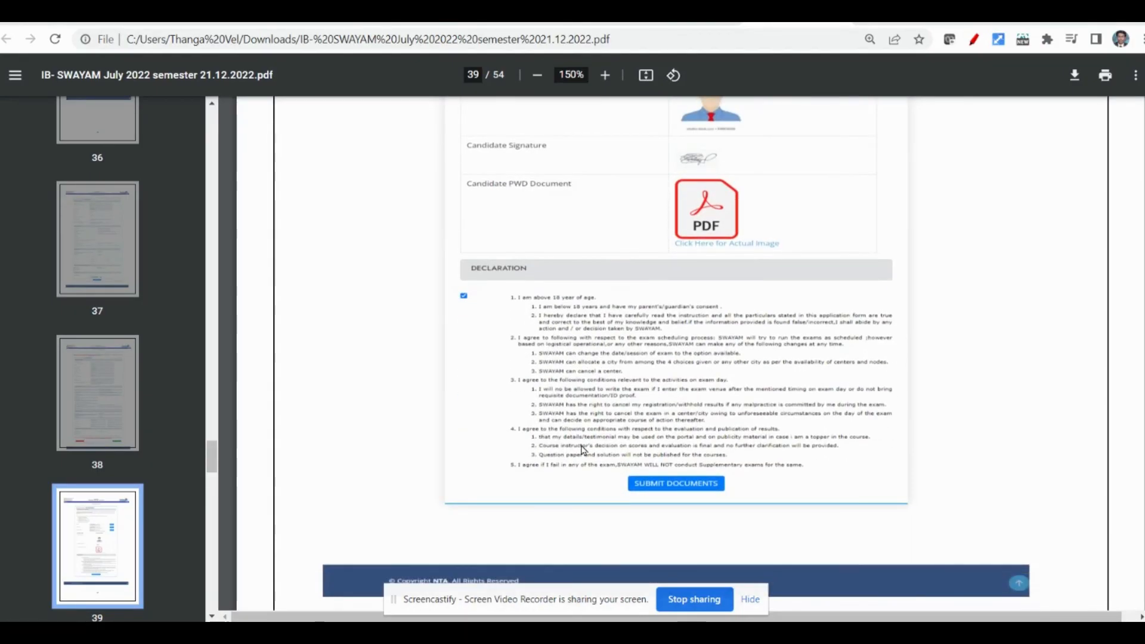
- Review the bulletin's sample fee payment screens and the completed user dashboard with its verification and confirmation page options
{"action": "scroll", "coordinate": [581, 446], "scroll_direction": "down", "scroll_amount": 2}
{"action": "scroll", "coordinate": [581, 422], "scroll_direction": "down", "scroll_amount": 5}
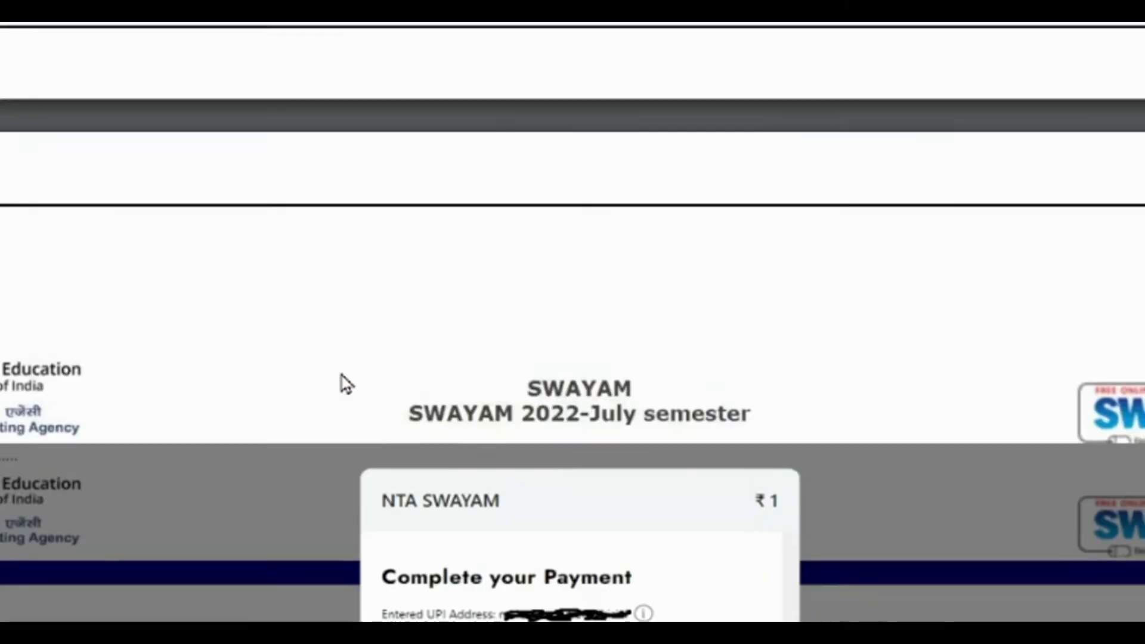
{"action": "scroll", "coordinate": [341, 374], "scroll_direction": "down", "scroll_amount": 6}
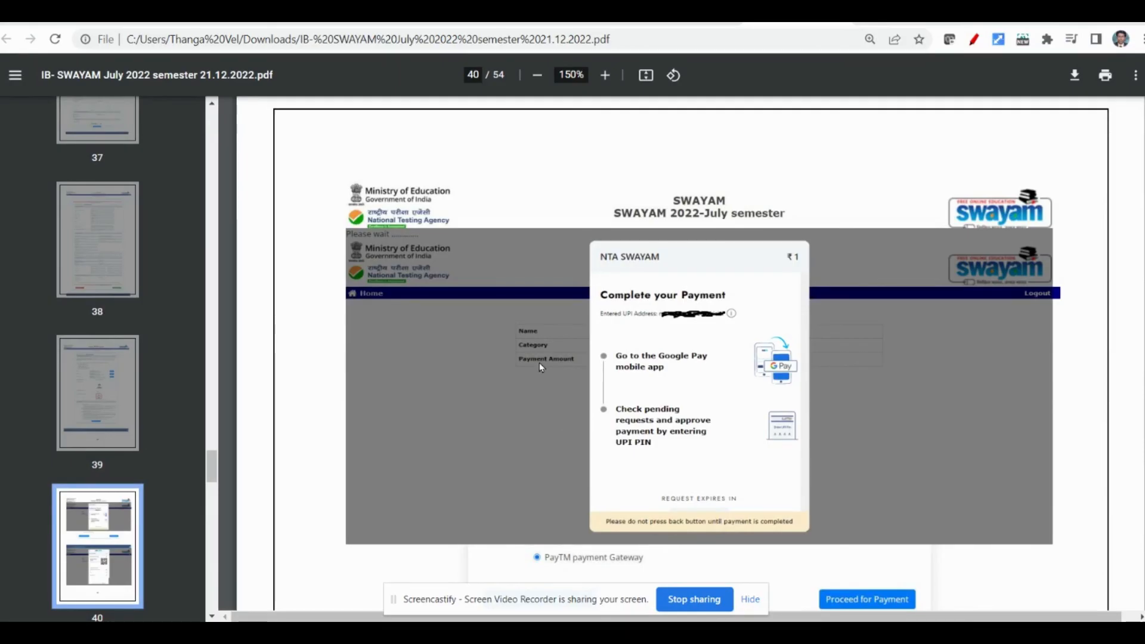
{"action": "scroll", "coordinate": [538, 362], "scroll_direction": "down", "scroll_amount": 10}
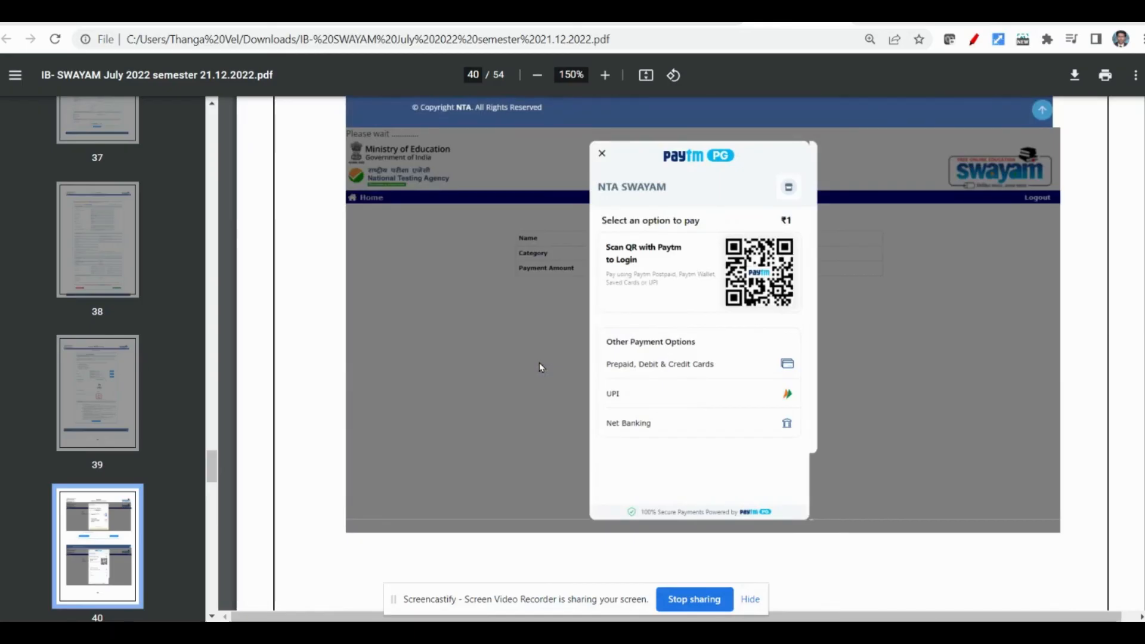
{"action": "scroll", "coordinate": [539, 362], "scroll_direction": "down", "scroll_amount": 8}
{"action": "scroll", "coordinate": [541, 367], "scroll_direction": "down", "scroll_amount": 6}
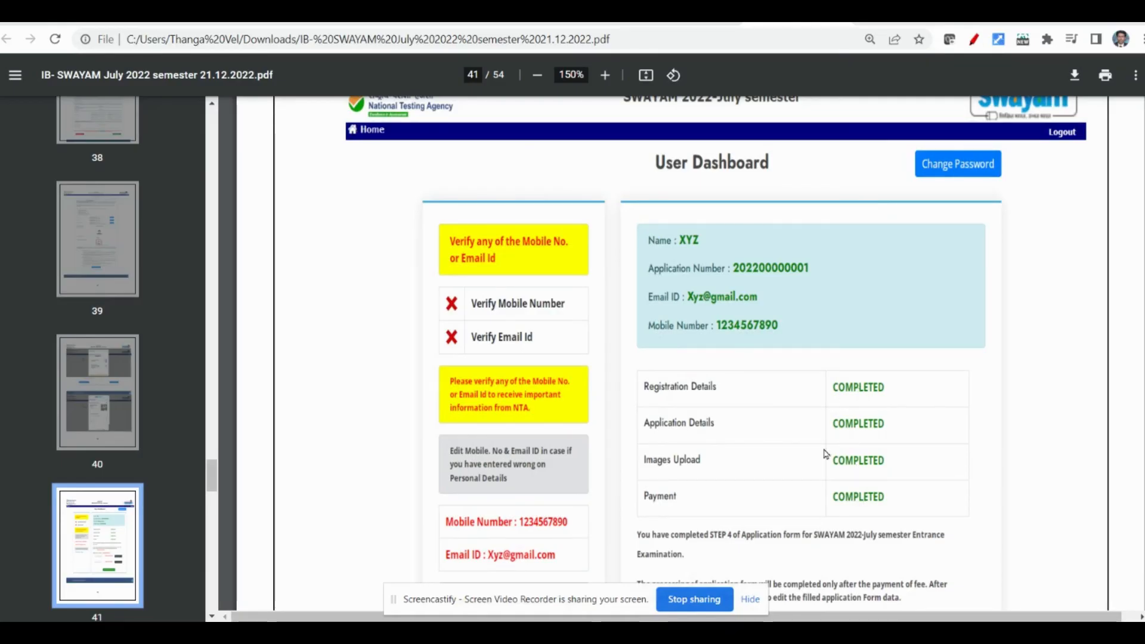
{"action": "scroll", "coordinate": [815, 417], "scroll_direction": "down", "scroll_amount": 1}
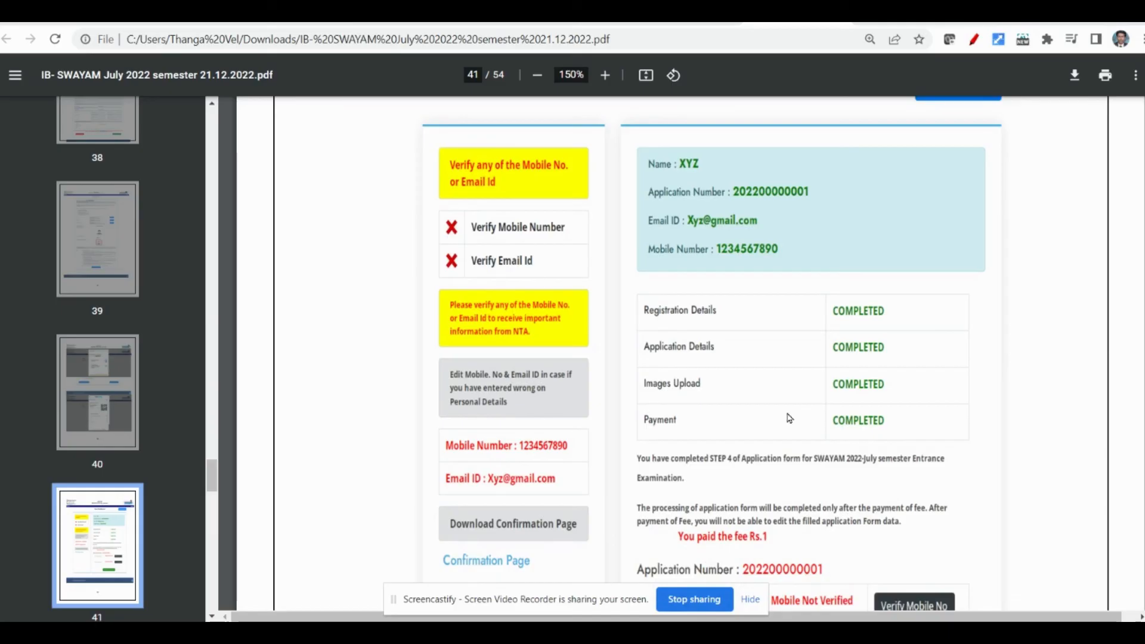
{"action": "scroll", "coordinate": [788, 418], "scroll_direction": "down", "scroll_amount": 2}
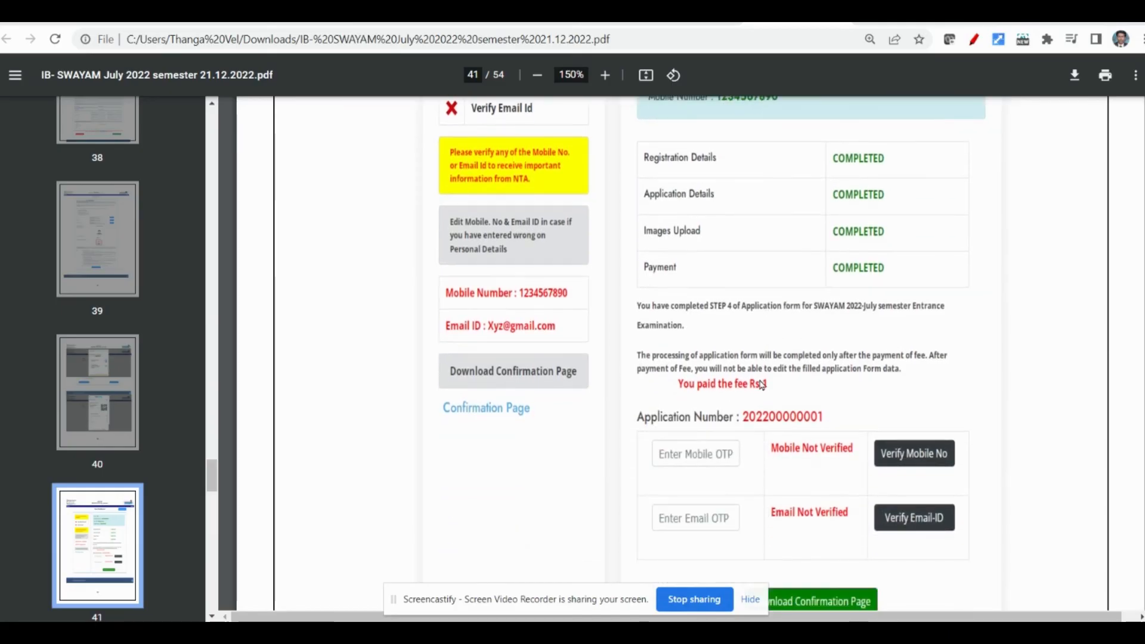
{"action": "scroll", "coordinate": [761, 385], "scroll_direction": "down", "scroll_amount": 1}
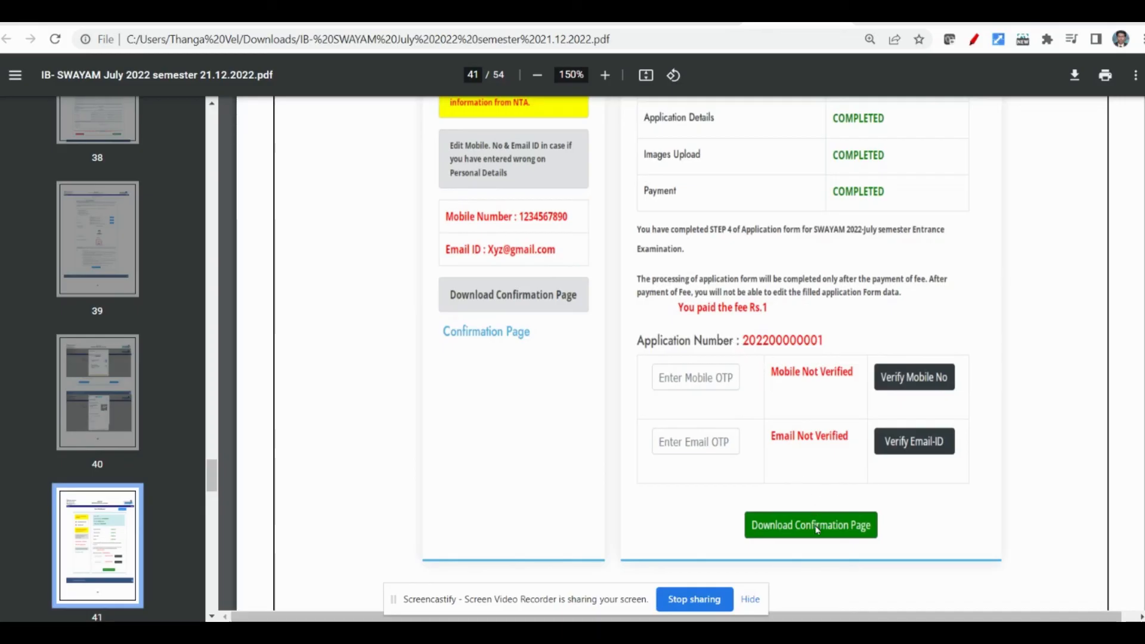
{"action": "scroll", "coordinate": [817, 527], "scroll_direction": "down", "scroll_amount": 7}
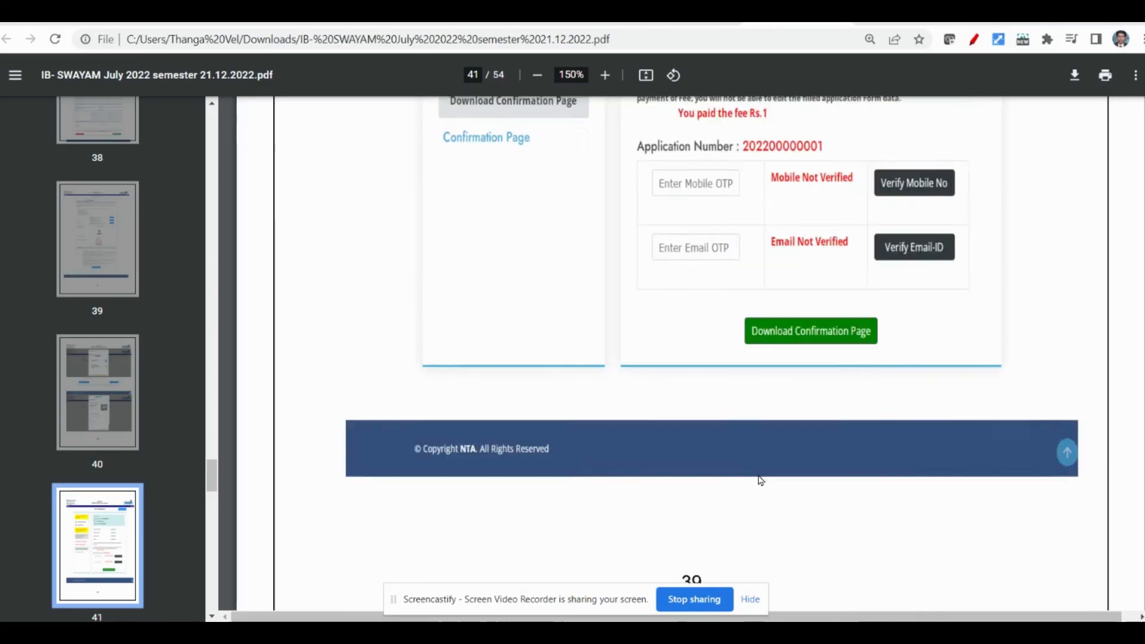
- Examine the bulletin's sample confirmation page, from the personal, course and college details through the addresses, fee payment, declaration and uploaded images
{"action": "scroll", "coordinate": [719, 460], "scroll_direction": "down", "scroll_amount": 1}
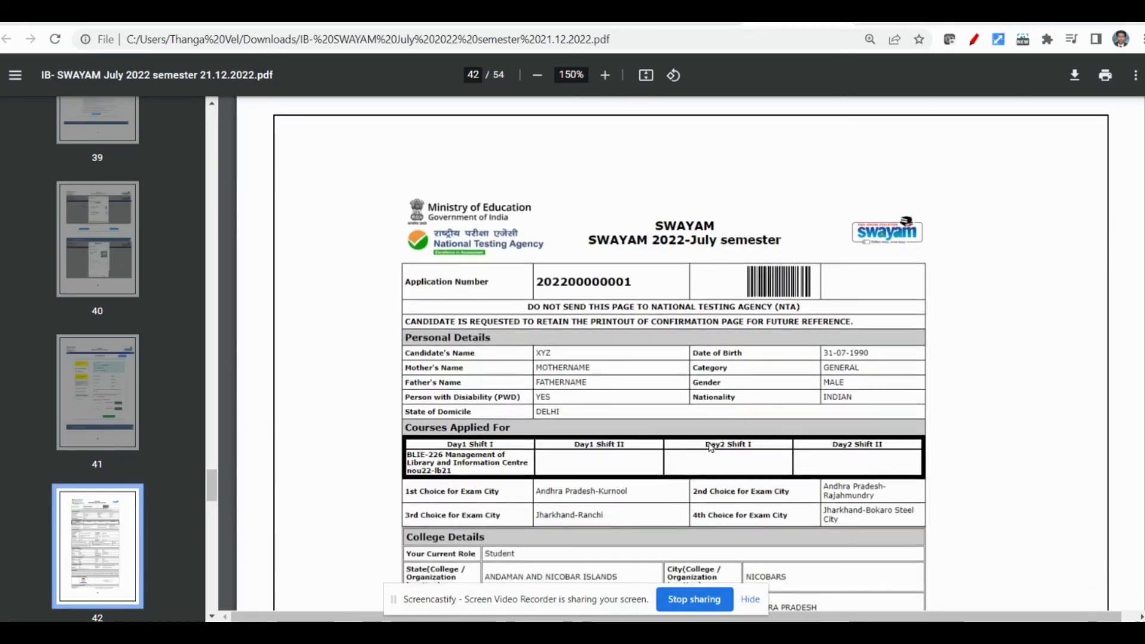
{"action": "scroll", "coordinate": [710, 437], "scroll_direction": "down", "scroll_amount": 5}
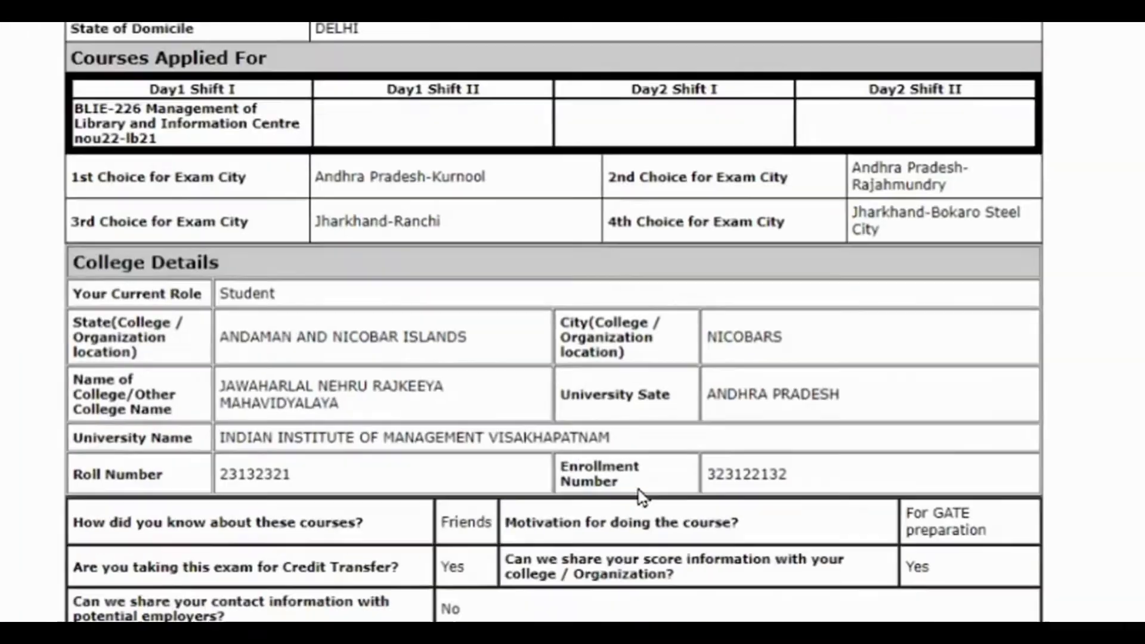
{"action": "scroll", "coordinate": [626, 496], "scroll_direction": "down", "scroll_amount": 6}
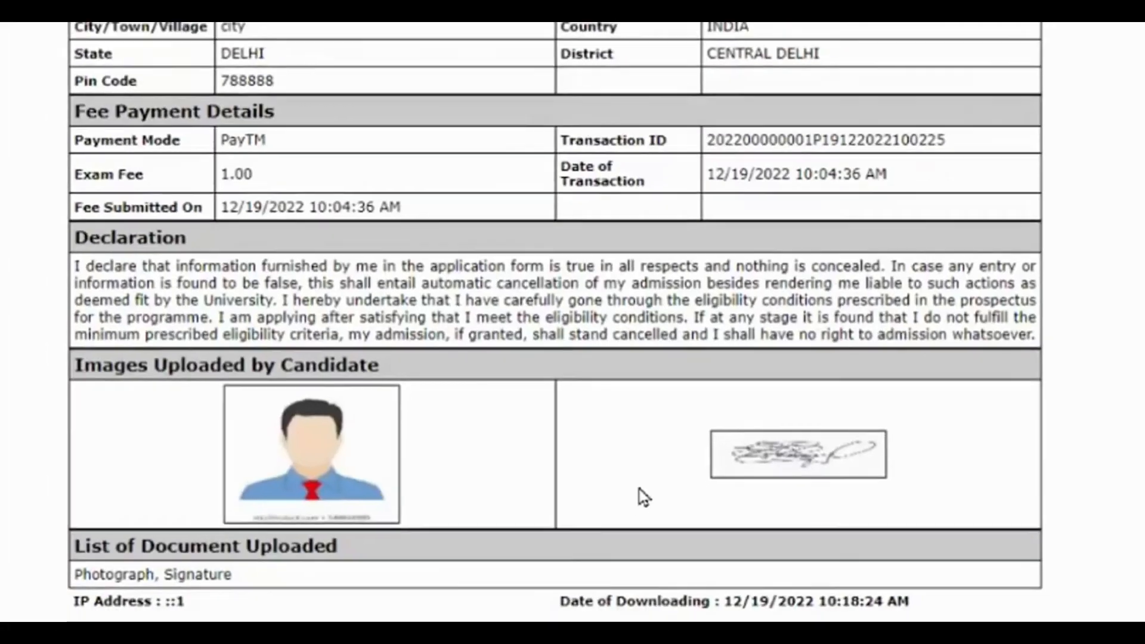
{"action": "scroll", "coordinate": [639, 490], "scroll_direction": "down", "scroll_amount": 1}
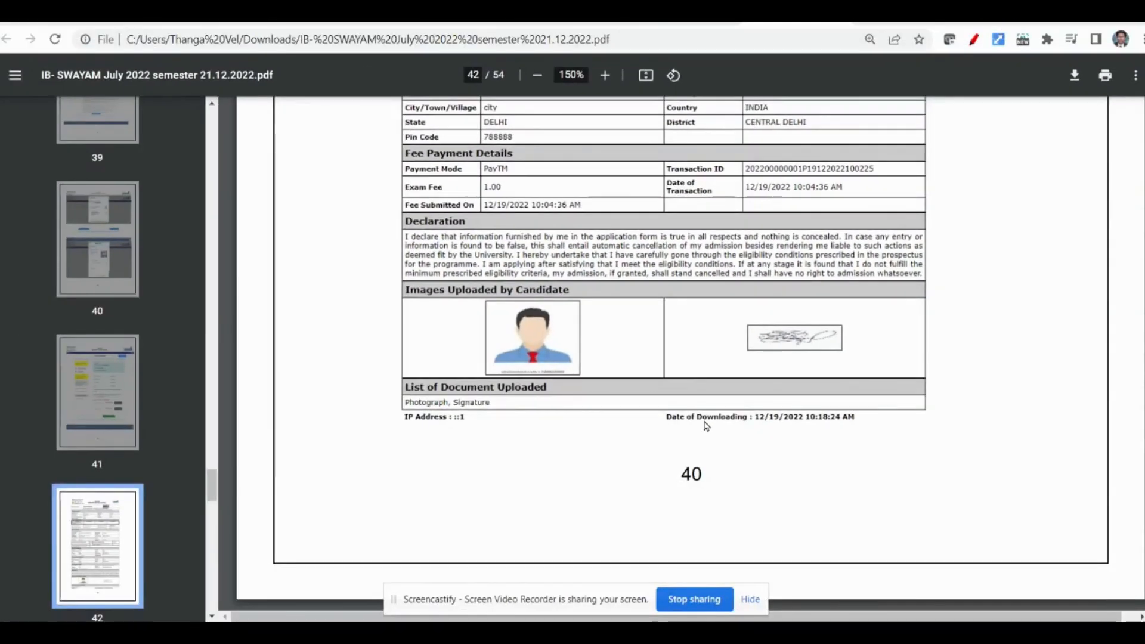
{"action": "scroll", "coordinate": [637, 486], "scroll_direction": "up", "scroll_amount": 1}
{"action": "scroll", "coordinate": [706, 425], "scroll_direction": "up", "scroll_amount": 3}
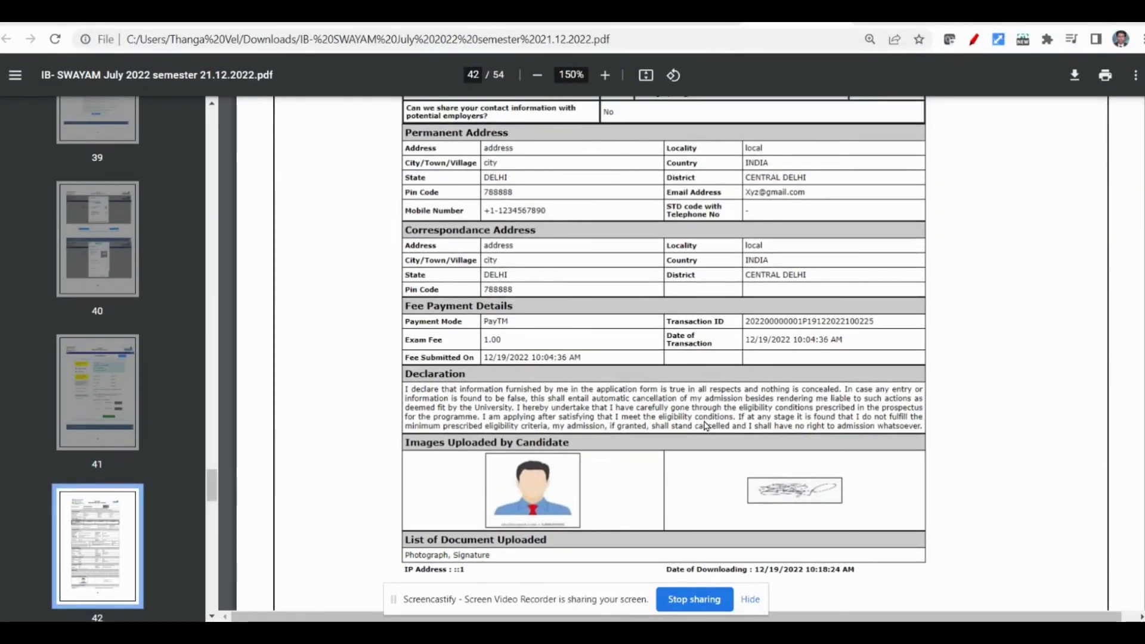
{"action": "scroll", "coordinate": [706, 425], "scroll_direction": "up", "scroll_amount": 10}
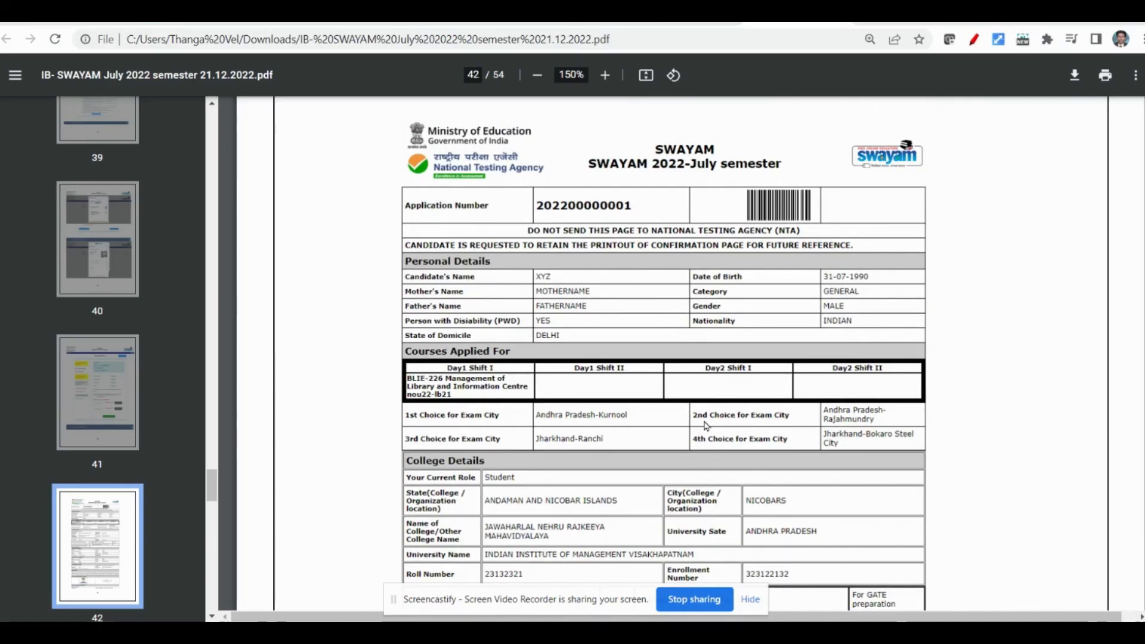
{"action": "scroll", "coordinate": [706, 425], "scroll_direction": "down", "scroll_amount": 3}
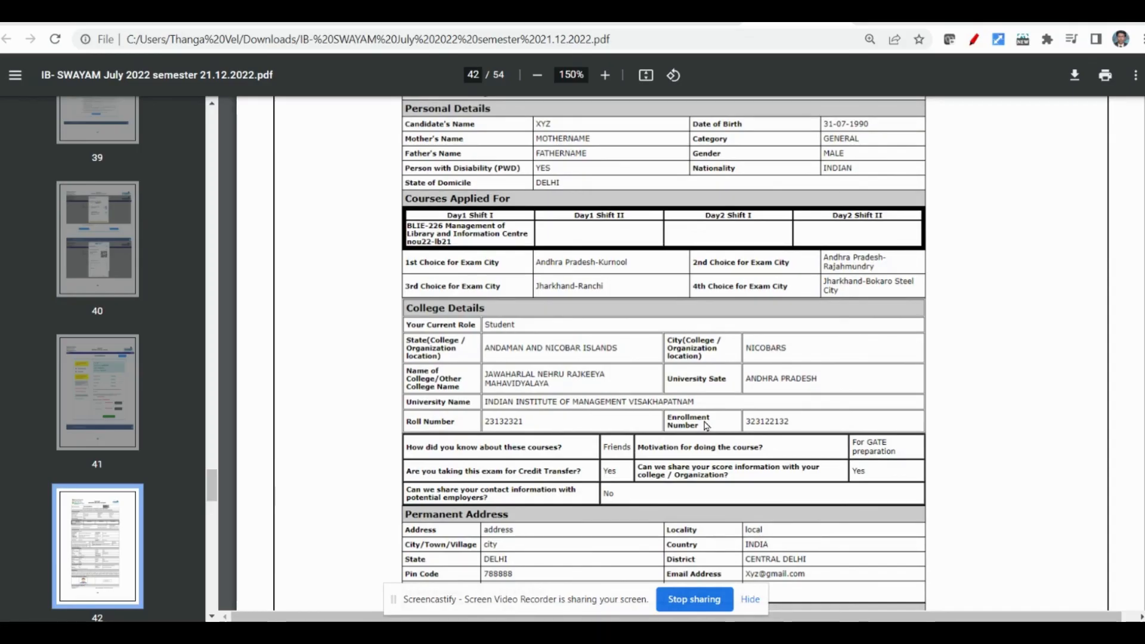
{"action": "scroll", "coordinate": [705, 426], "scroll_direction": "down", "scroll_amount": 3}
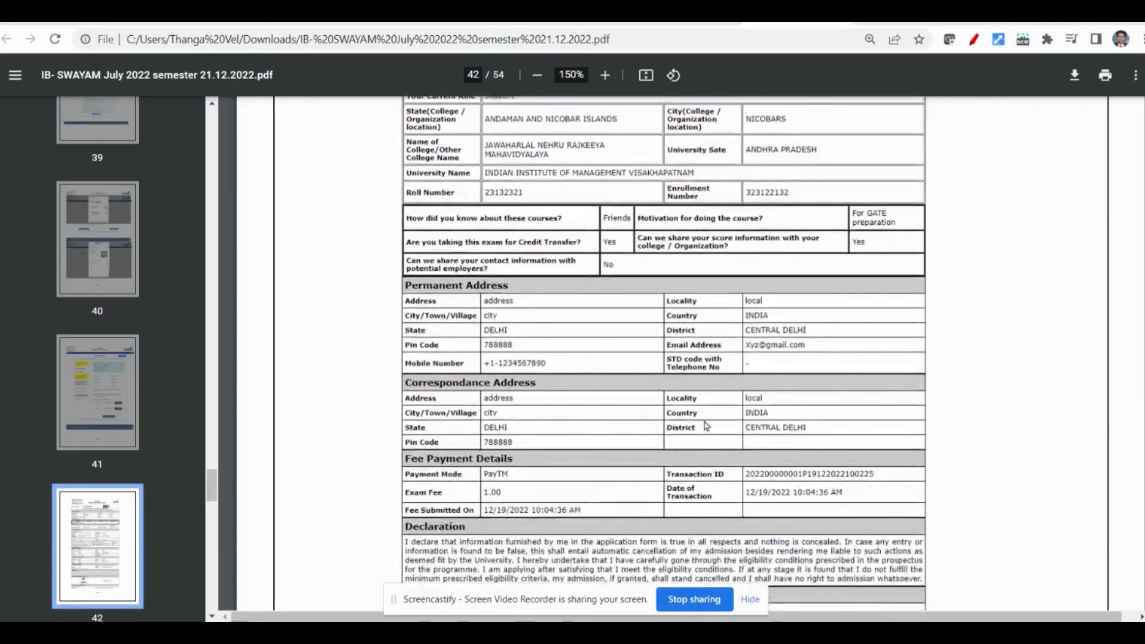